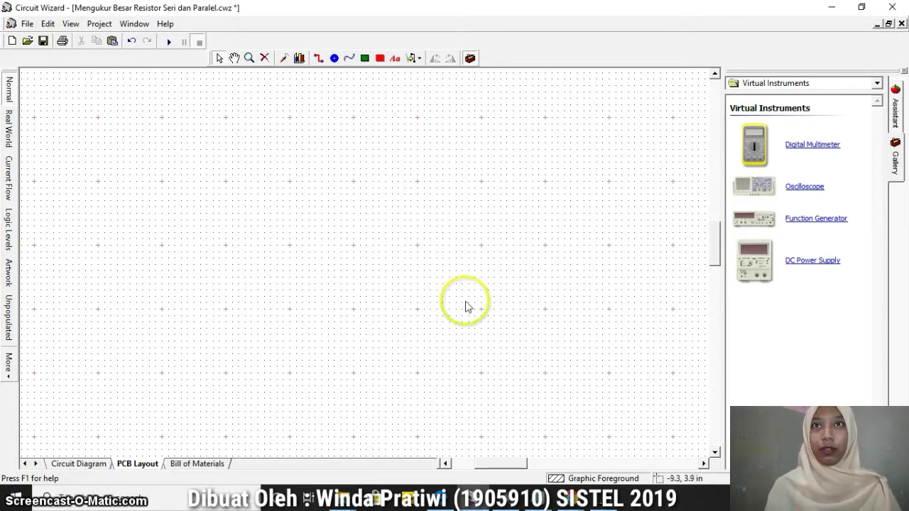
Place an oscilloscope on the PCB layout and a function generator beside it
drag(788, 184, 198, 235)
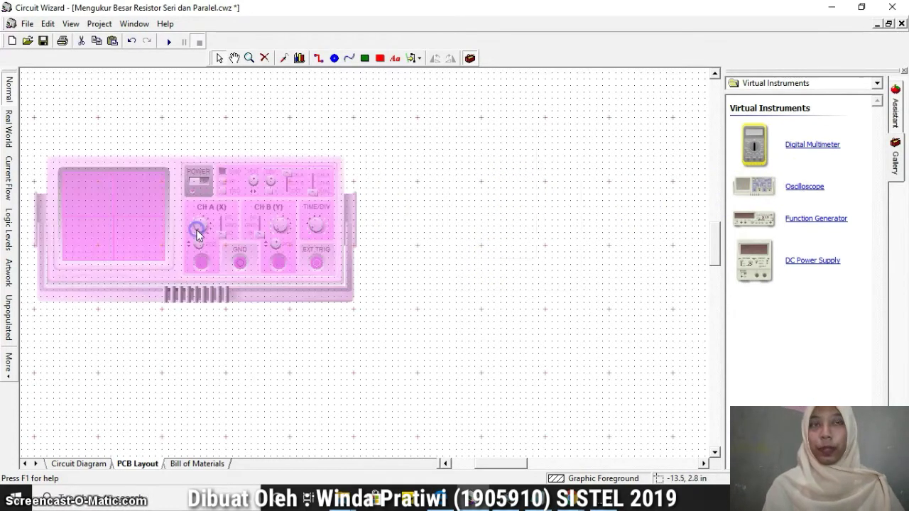
click(428, 253)
drag(829, 219, 528, 264)
click(436, 336)
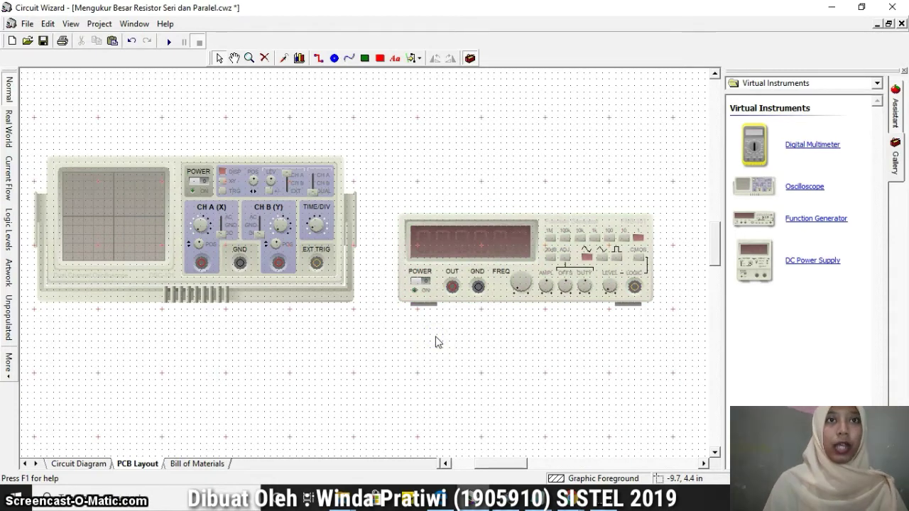
click(452, 318)
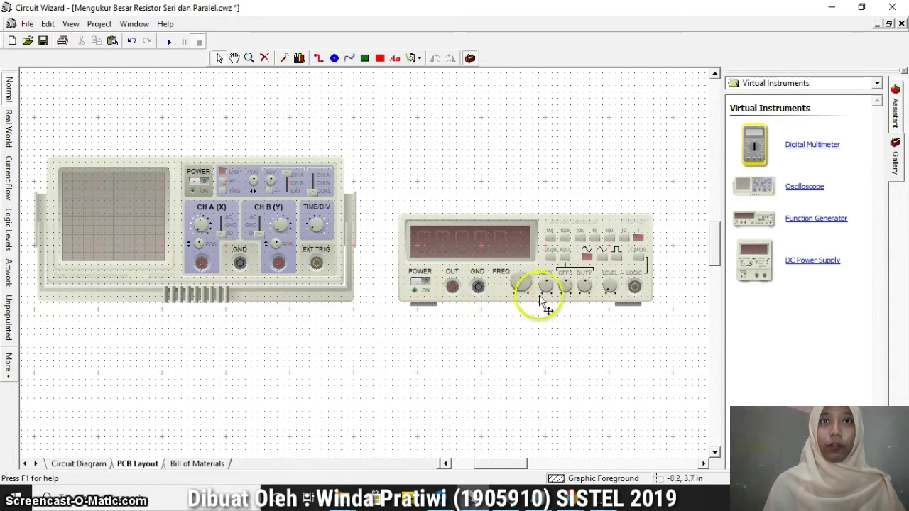
Examine the function generator's frequency control and its range and waveform buttons
click(523, 285)
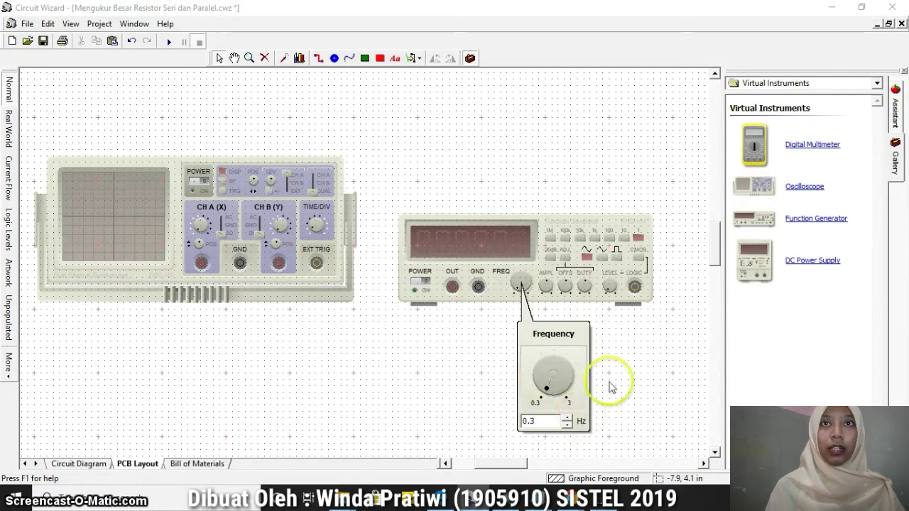
click(666, 261)
drag(666, 261, 642, 255)
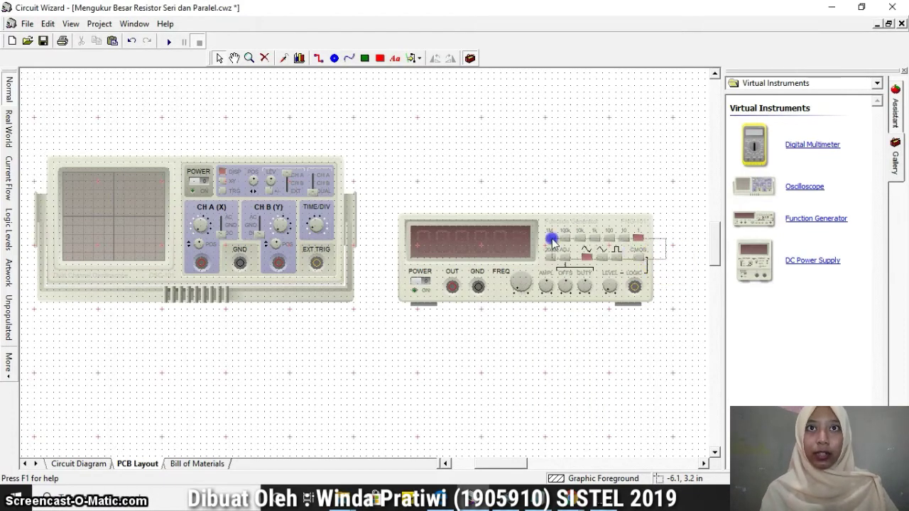
drag(553, 240, 532, 215)
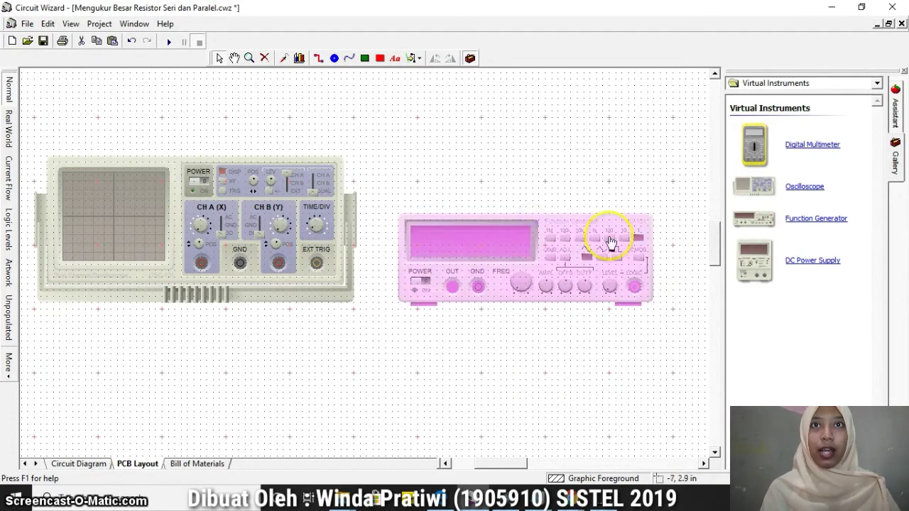
click(666, 258)
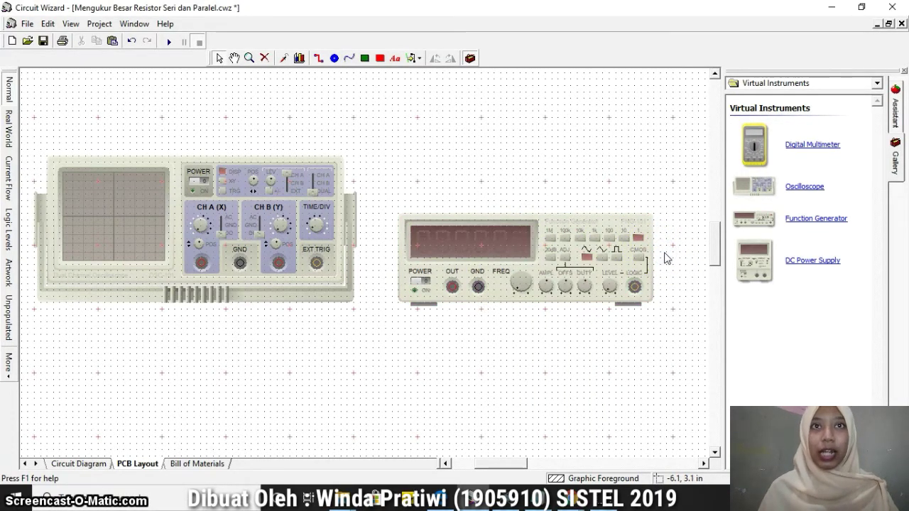
mouse_move(516, 282)
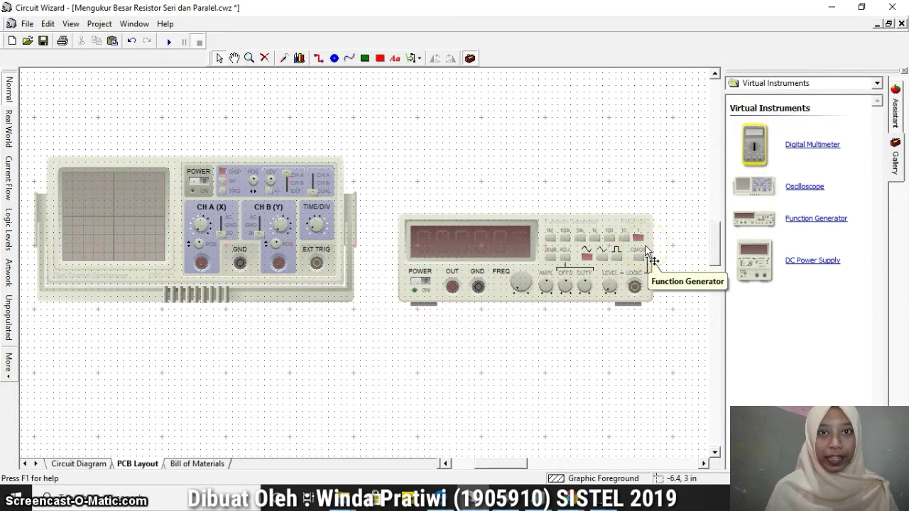
Set the function generator's frequency range to 10 with a sine waveform, and view its amplitude control
click(624, 238)
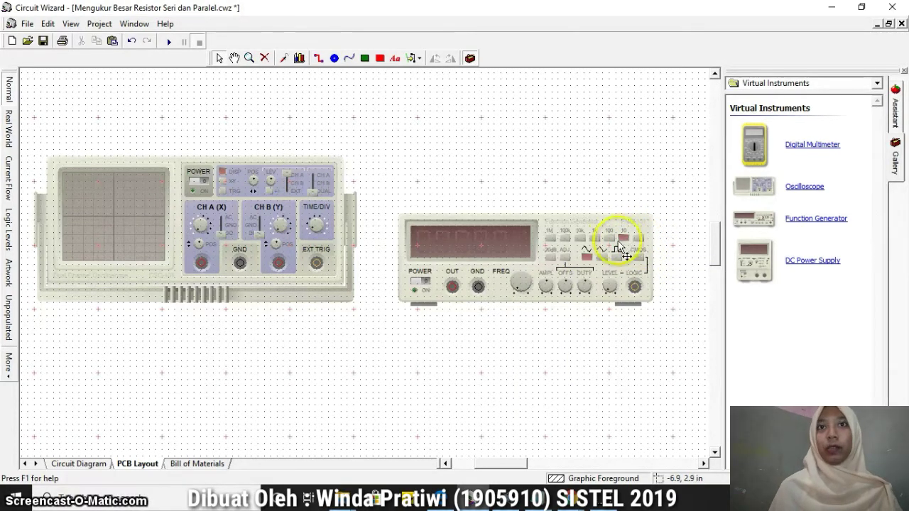
click(609, 238)
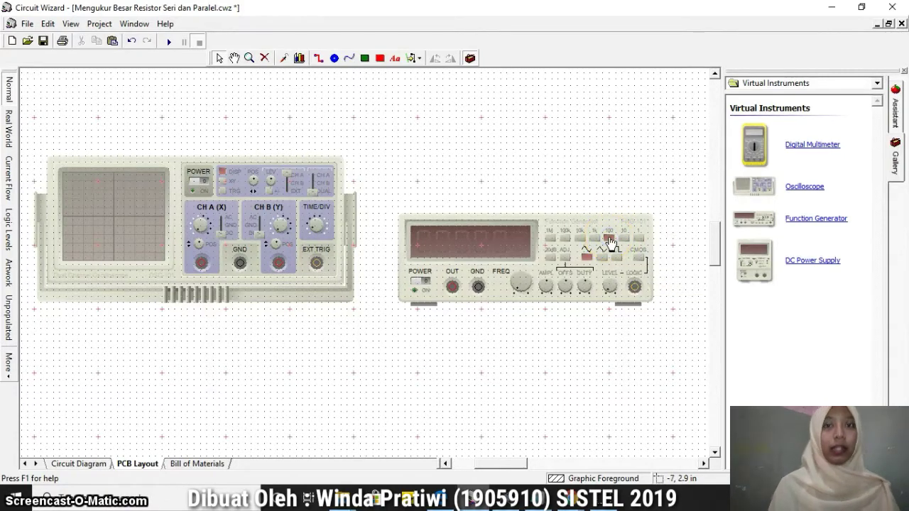
click(624, 239)
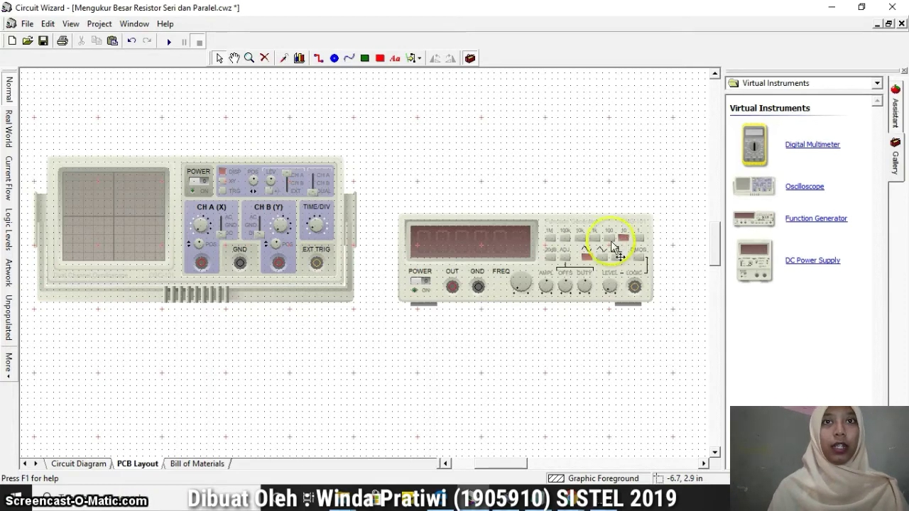
click(538, 245)
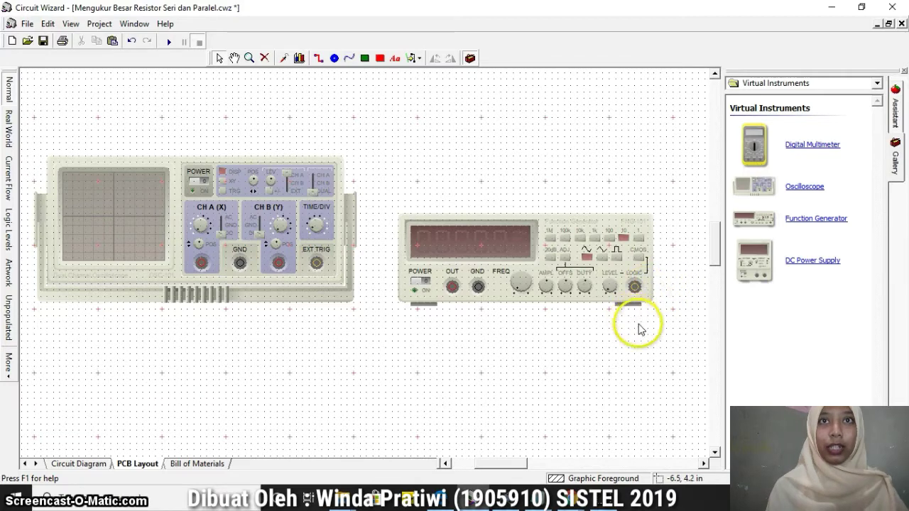
click(586, 260)
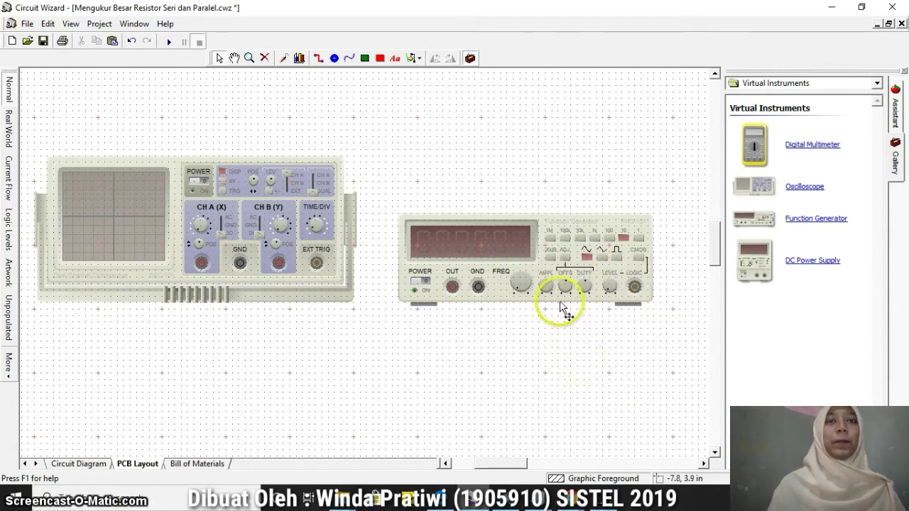
click(546, 287)
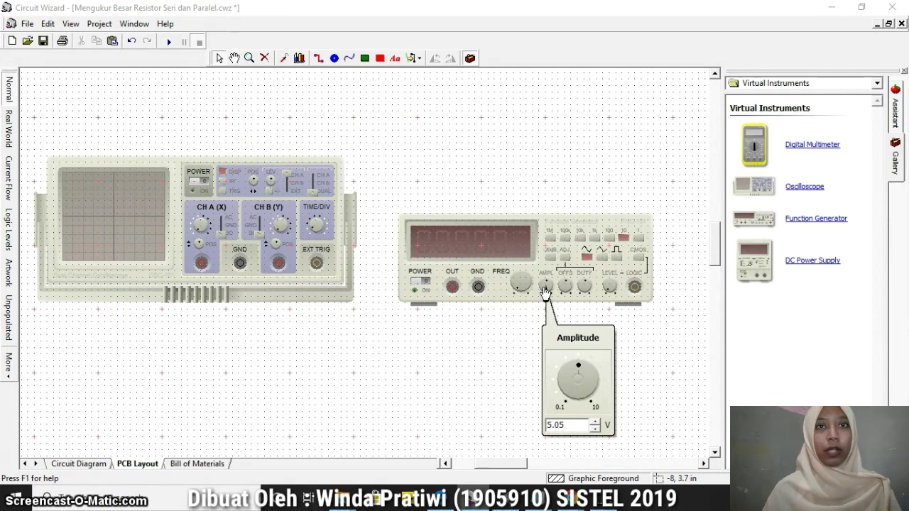
click(482, 353)
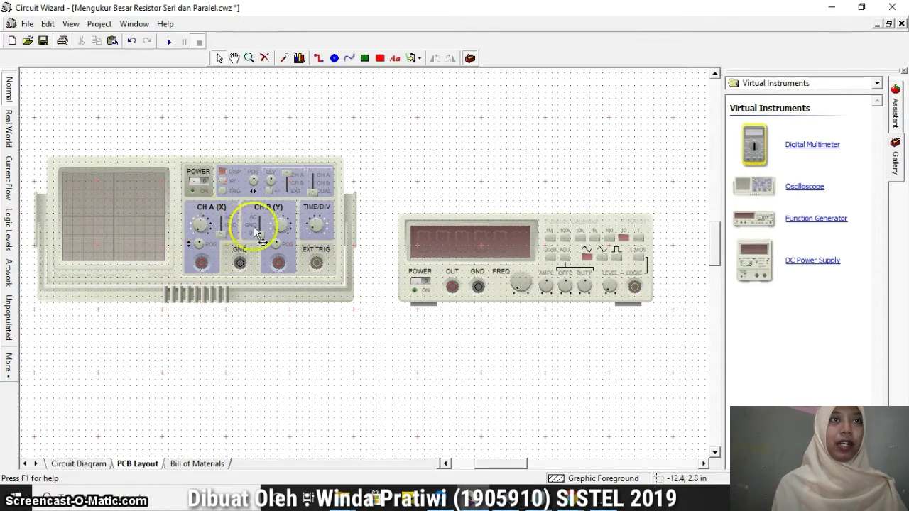
View the oscilloscope's channel A vertical position control and set the channel A input coupling to AC
click(203, 250)
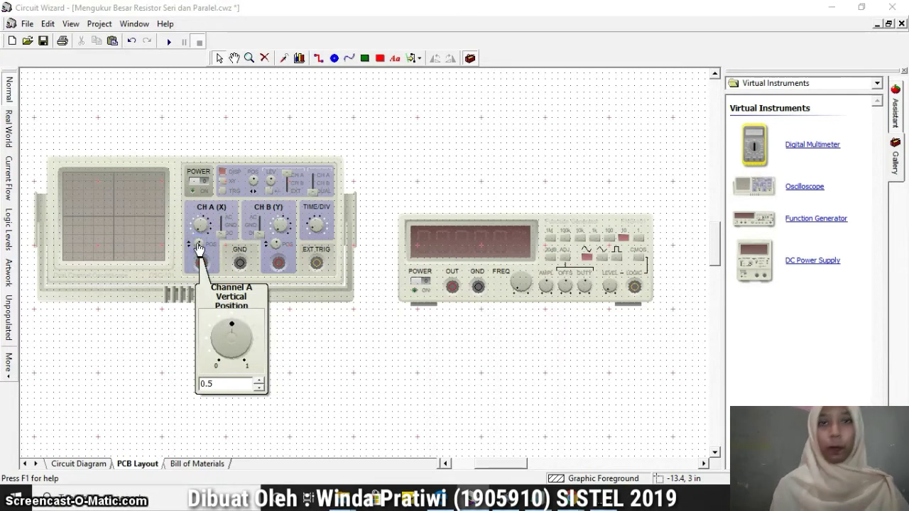
click(244, 238)
click(218, 231)
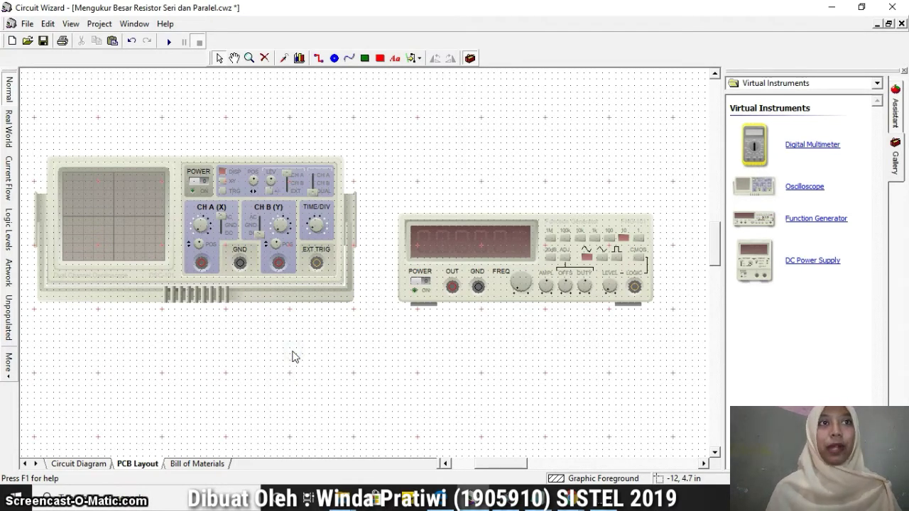
Wire the oscilloscope's channel A input to the generator's OUT terminal, and join the two instruments' GND terminals
click(201, 263)
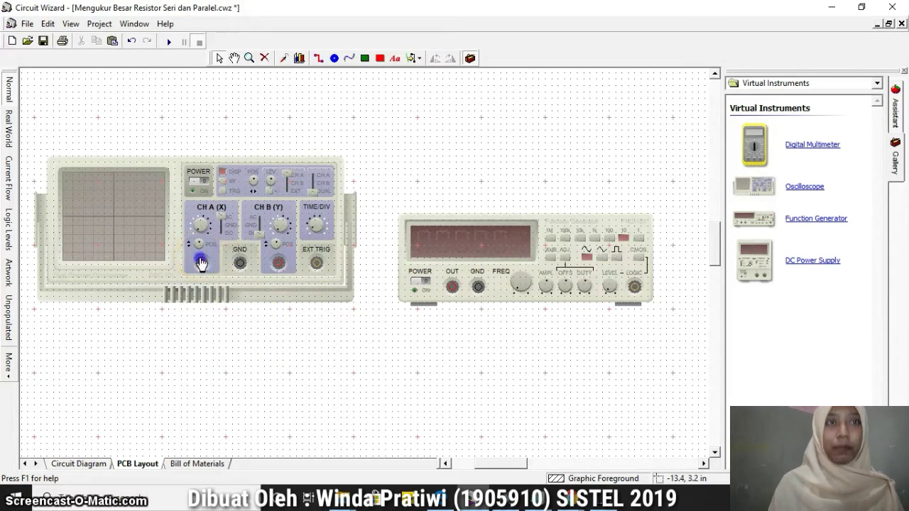
drag(201, 263, 360, 407)
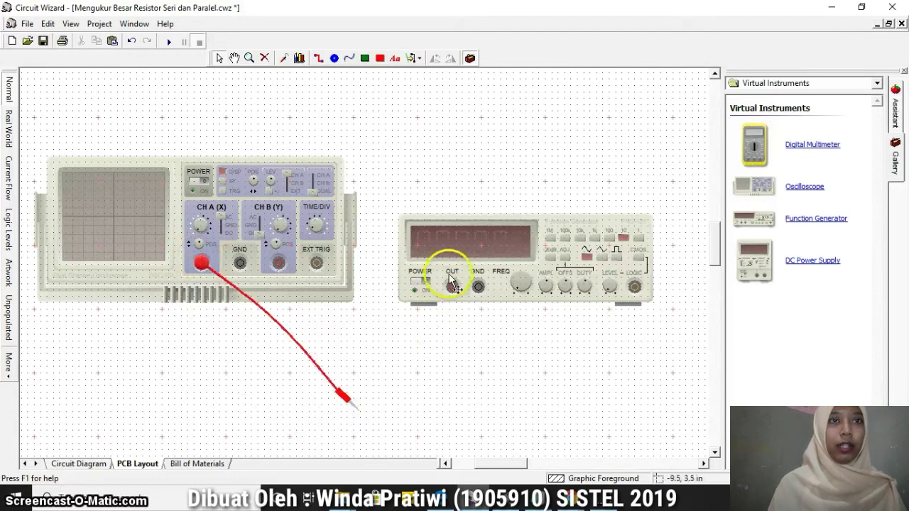
mouse_move(452, 284)
mouse_down()
mouse_move(355, 427)
mouse_move(351, 412)
mouse_up()
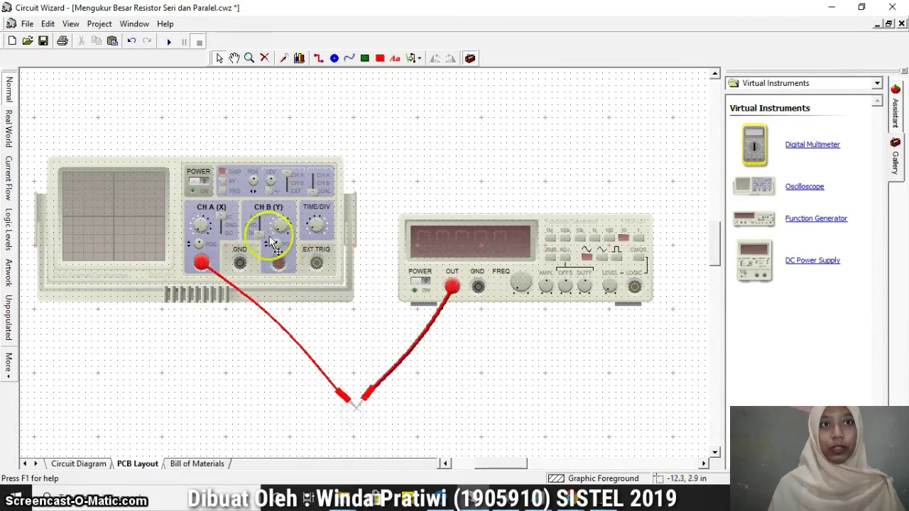
drag(239, 261, 455, 384)
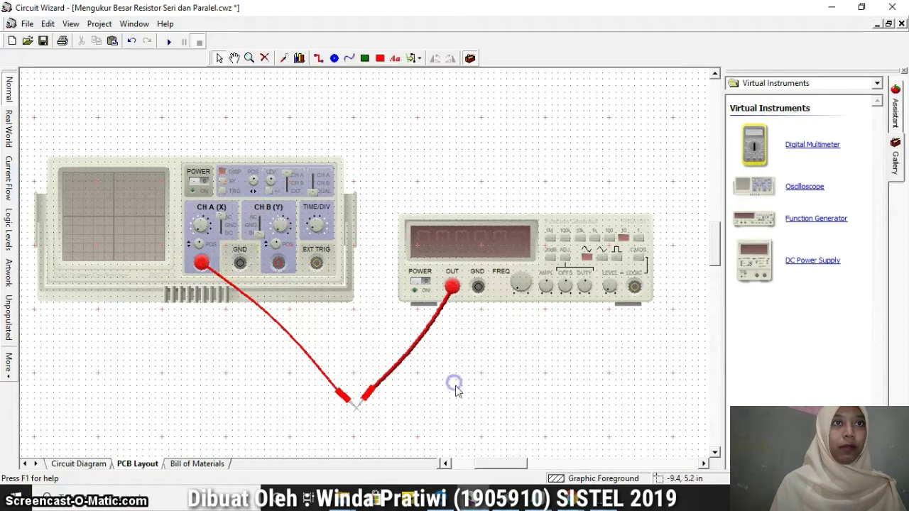
drag(477, 286, 446, 381)
Power on the function generator and the oscilloscope, and run the circuit simulation
click(424, 285)
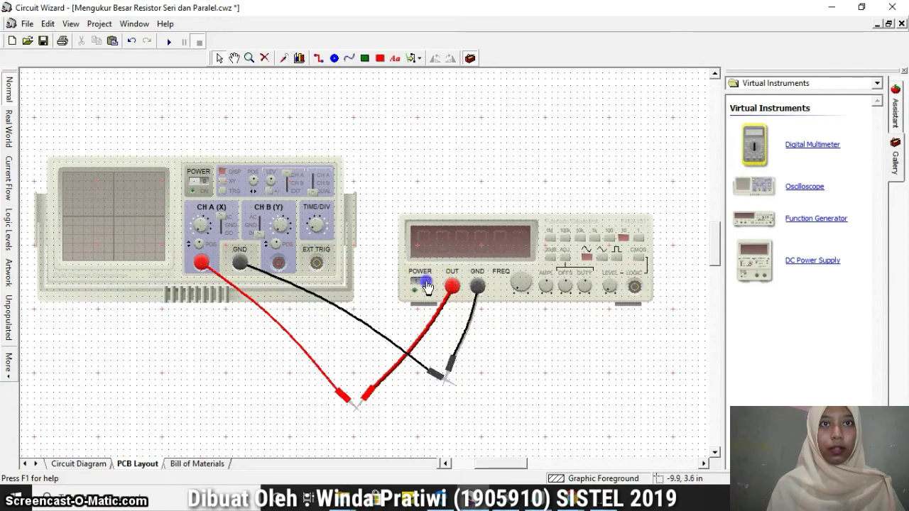
click(204, 185)
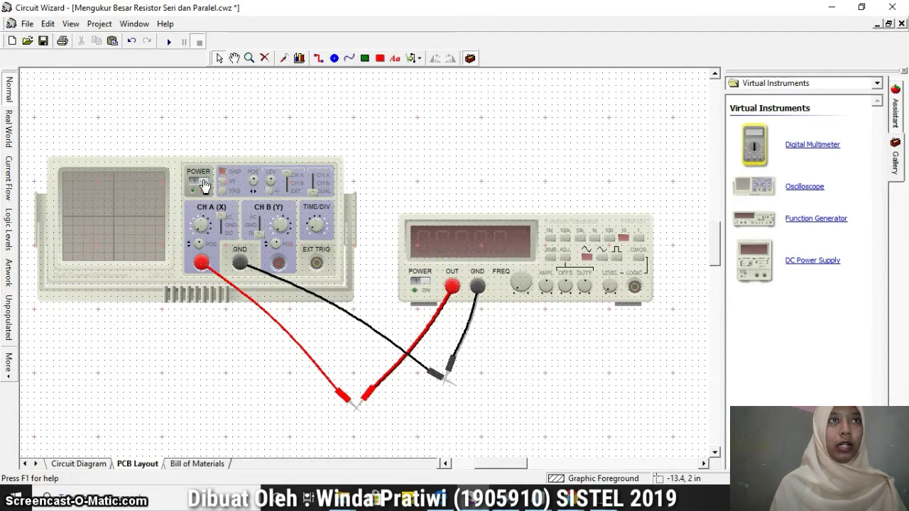
click(169, 43)
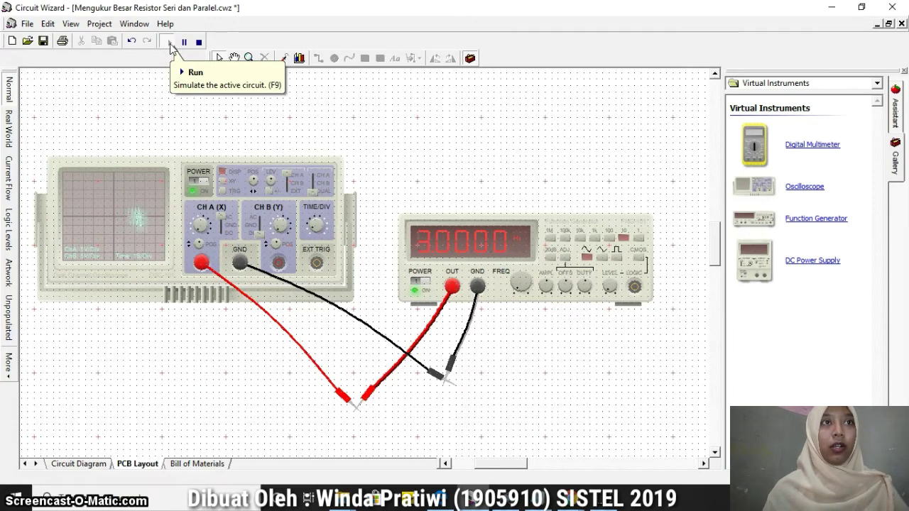
Set the function generator's frequency range to 1 and its frequency to 0.6 Hz
click(421, 289)
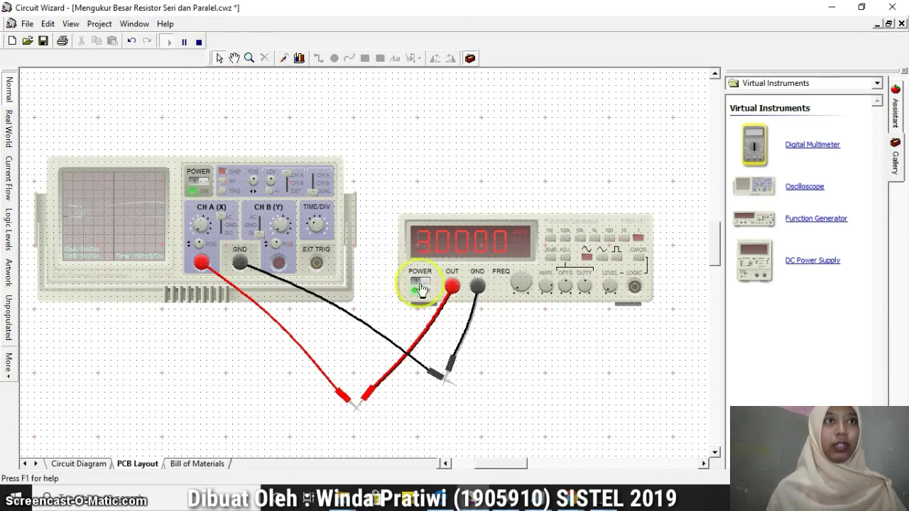
click(516, 285)
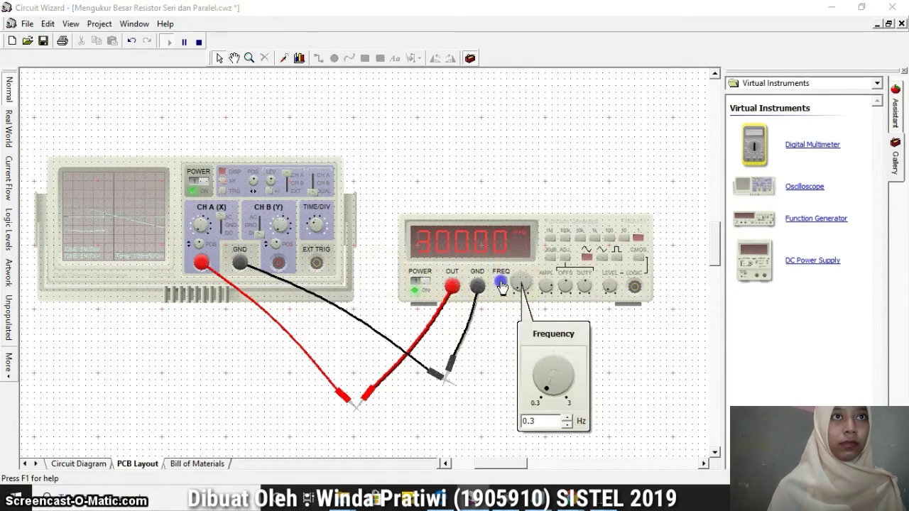
click(533, 421)
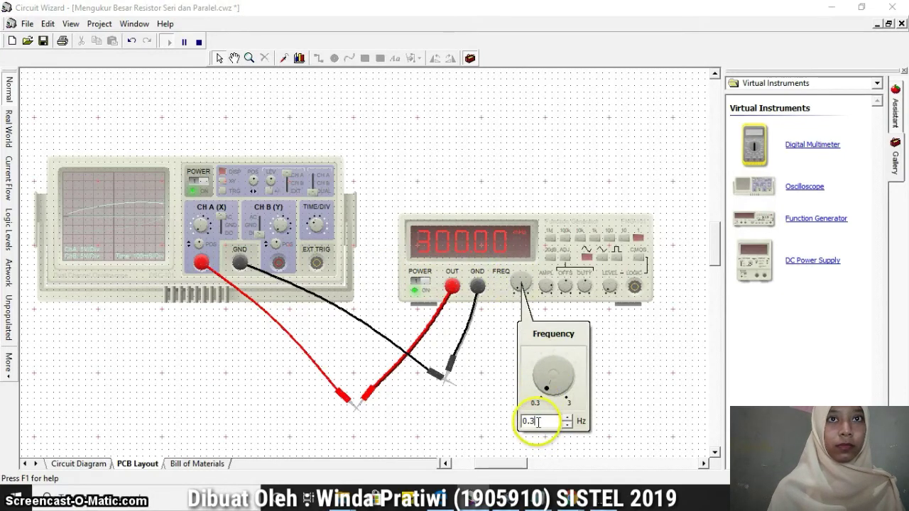
double_click(529, 421)
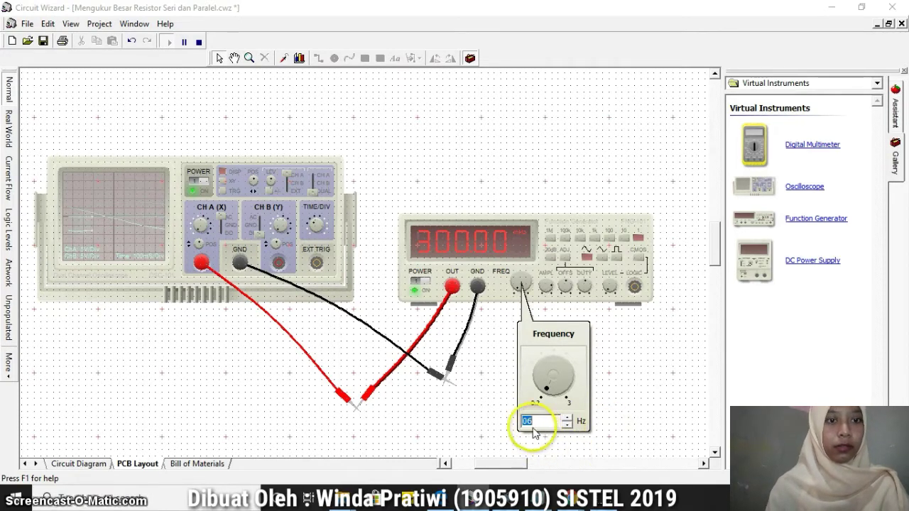
key(BackSpace)
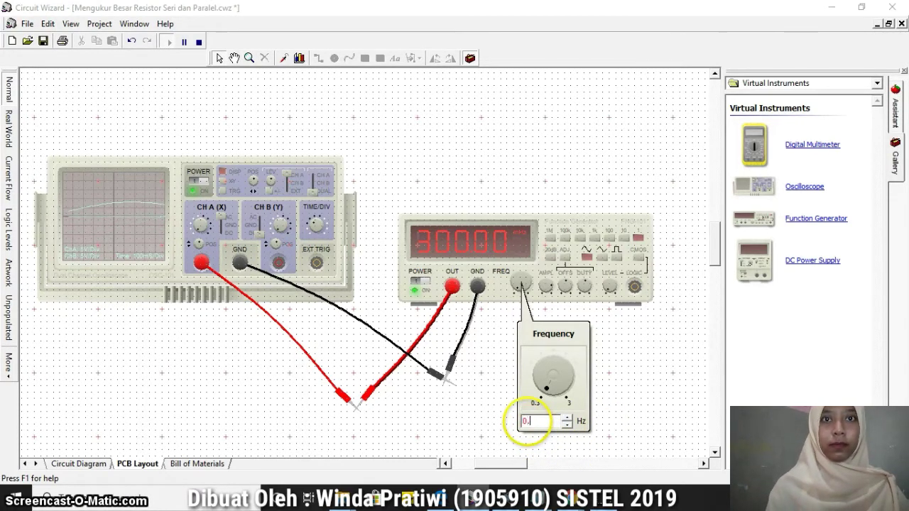
text(0.6)
key(Return)
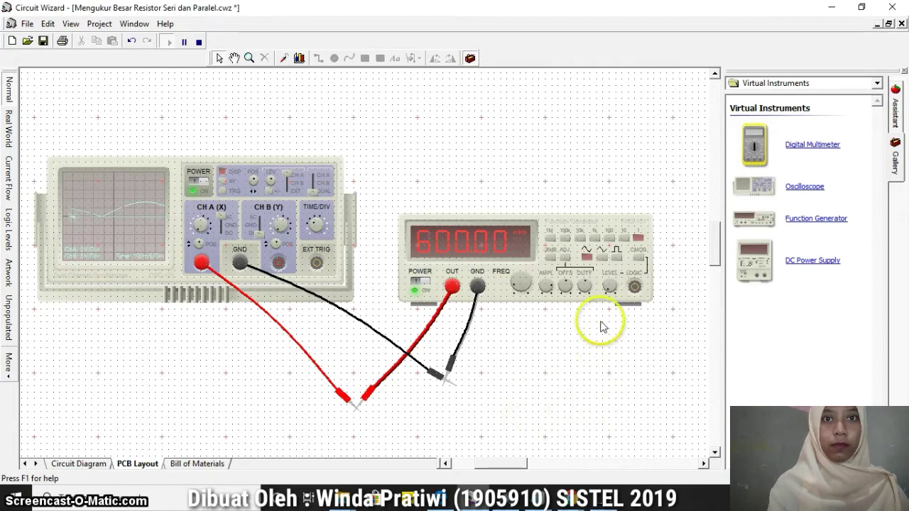
Switch the running function generator to the 10 frequency range and adjust the oscilloscope's channel A volts per division
click(622, 238)
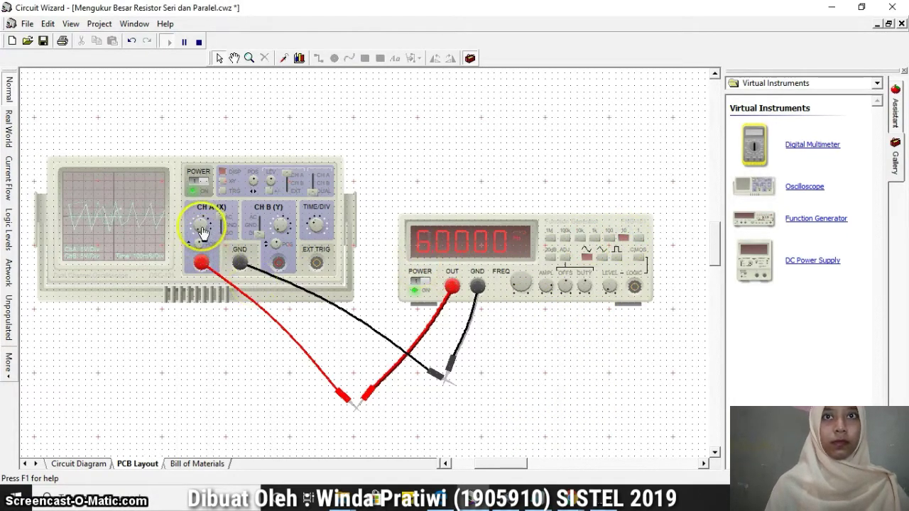
drag(193, 235, 192, 232)
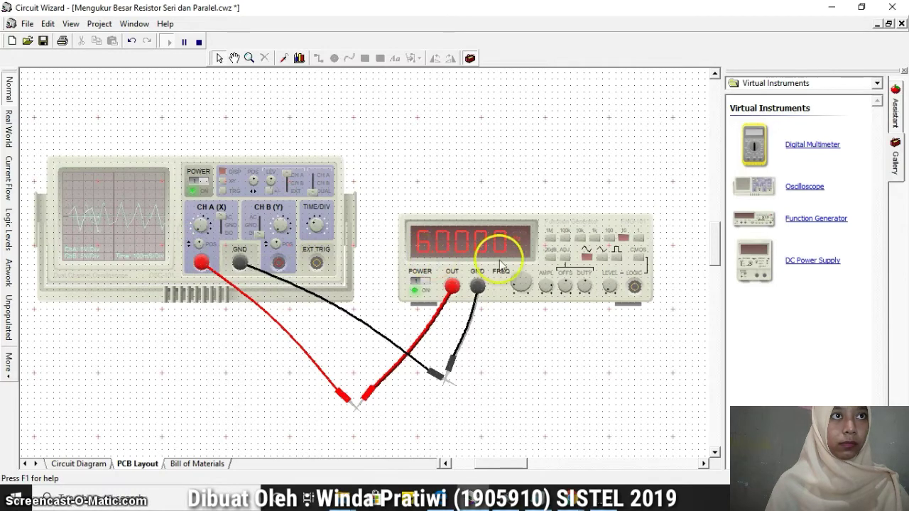
Return the function generator to the 1 frequency range and adjust the oscilloscope's time per division
click(636, 241)
click(638, 241)
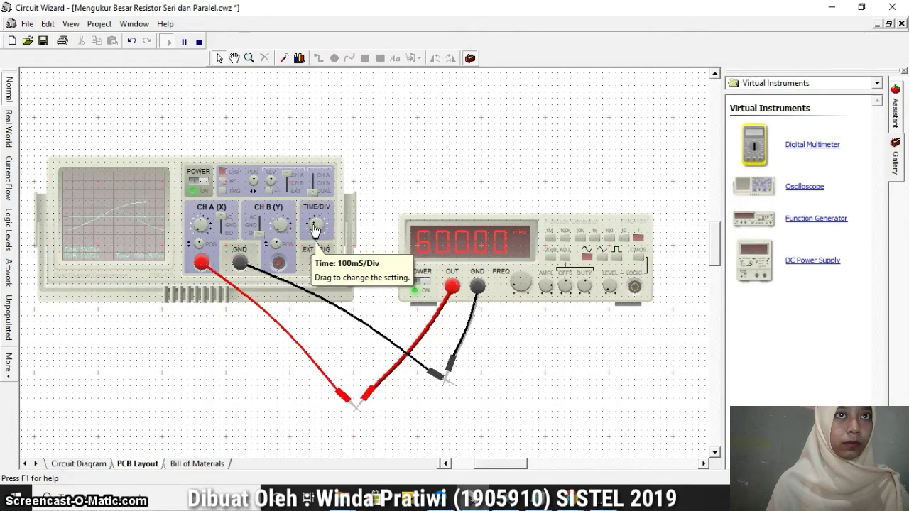
drag(314, 227, 310, 234)
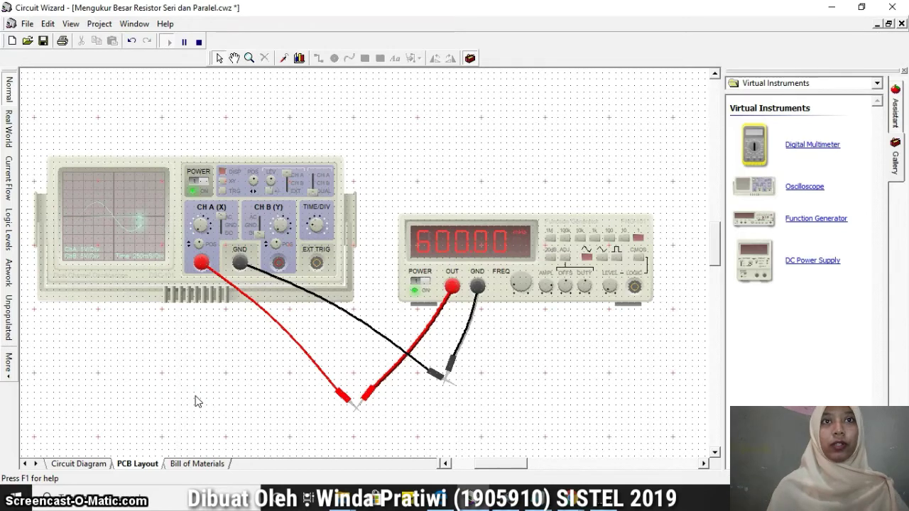
Check the function generator's frequency setting and adjust the oscilloscope's channel A vertical position
click(521, 284)
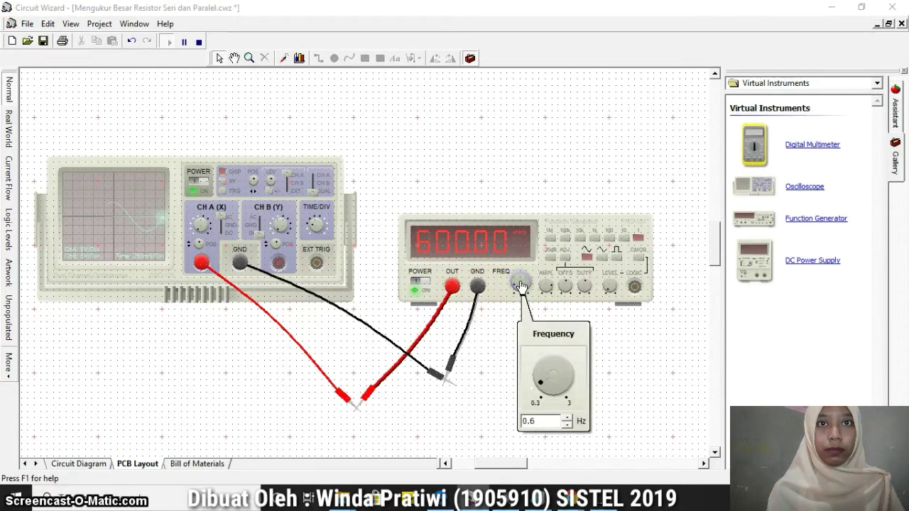
click(633, 362)
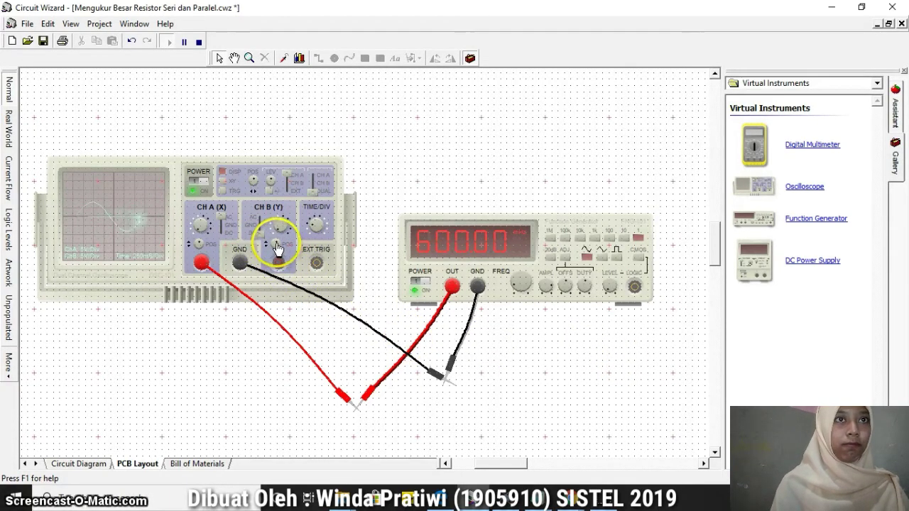
click(199, 245)
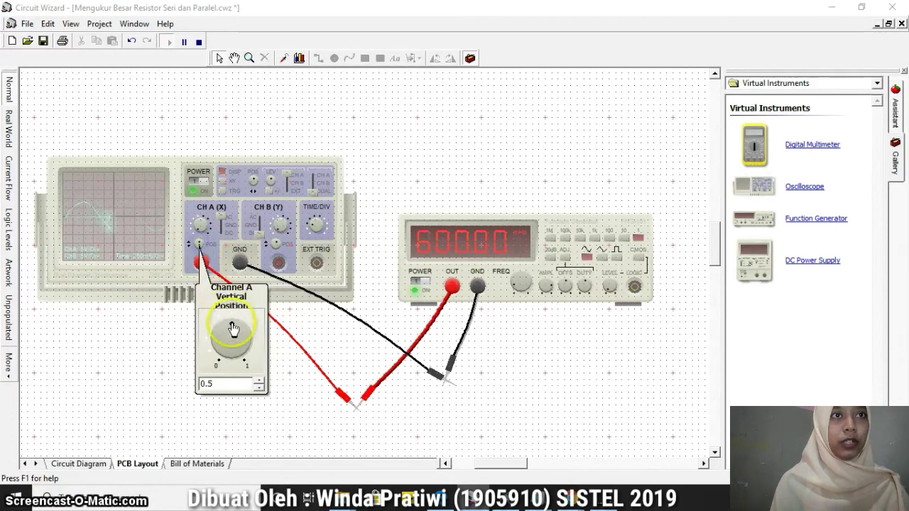
mouse_move(233, 327)
mouse_down()
mouse_move(240, 338)
mouse_move(231, 315)
mouse_up()
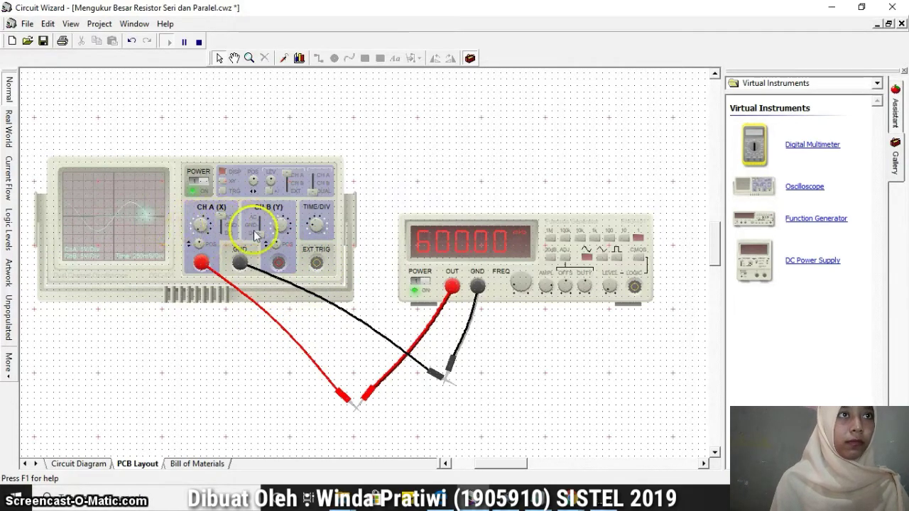
Adjust the oscilloscope's horizontal position through several settings, ending at about 0.36
click(254, 182)
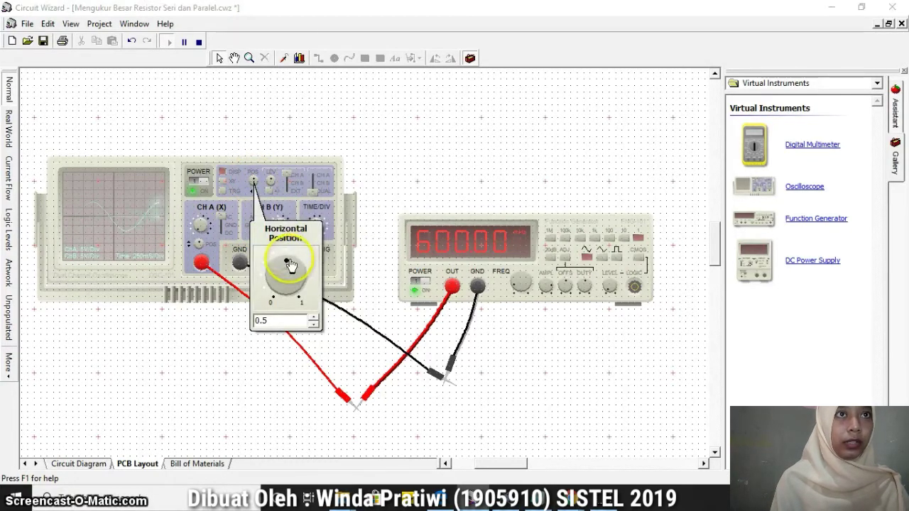
mouse_move(287, 260)
mouse_down()
mouse_move(304, 272)
mouse_move(270, 265)
mouse_up()
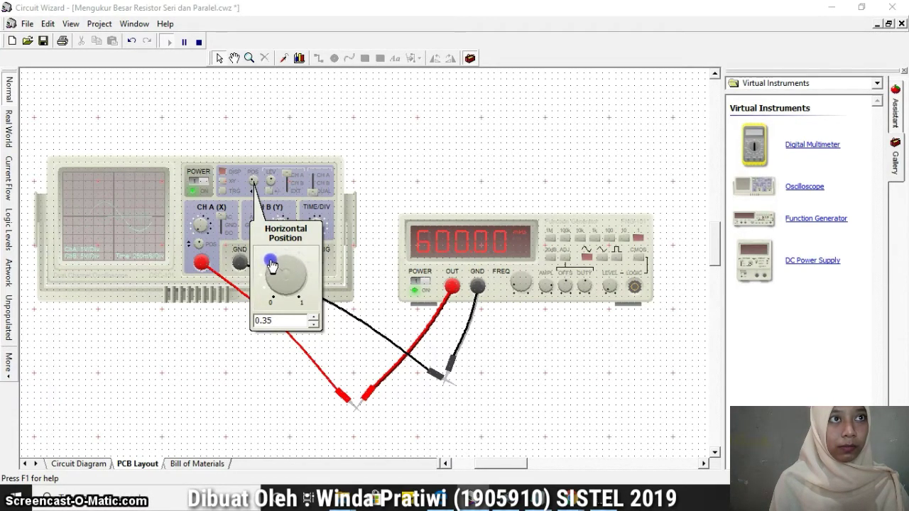
drag(272, 264, 282, 265)
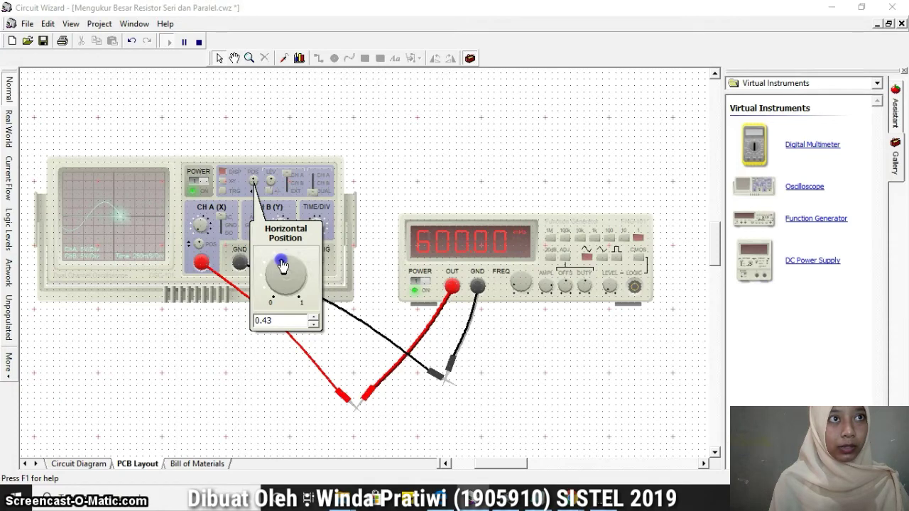
drag(282, 266, 285, 265)
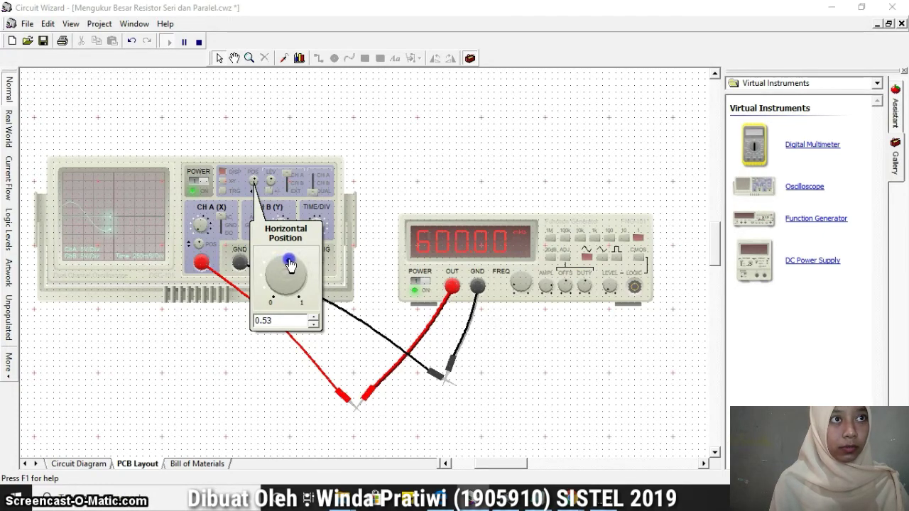
drag(289, 265, 295, 265)
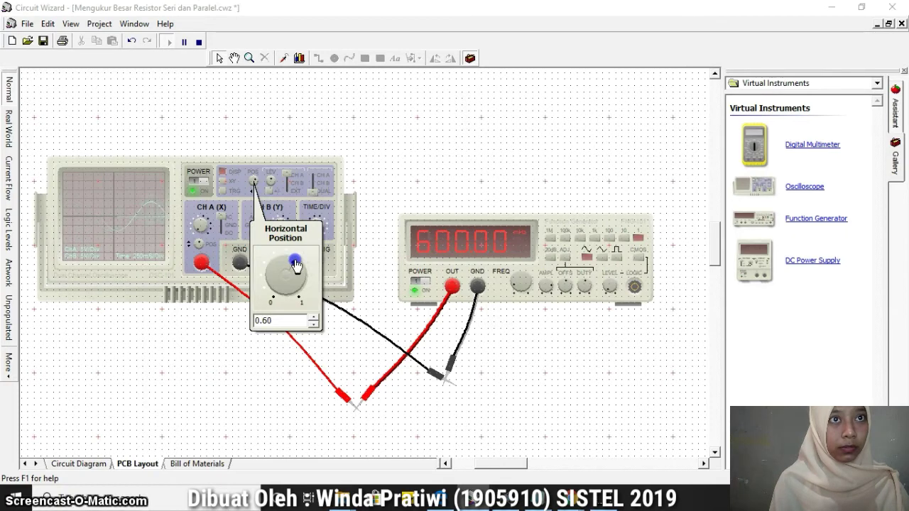
drag(296, 265, 290, 261)
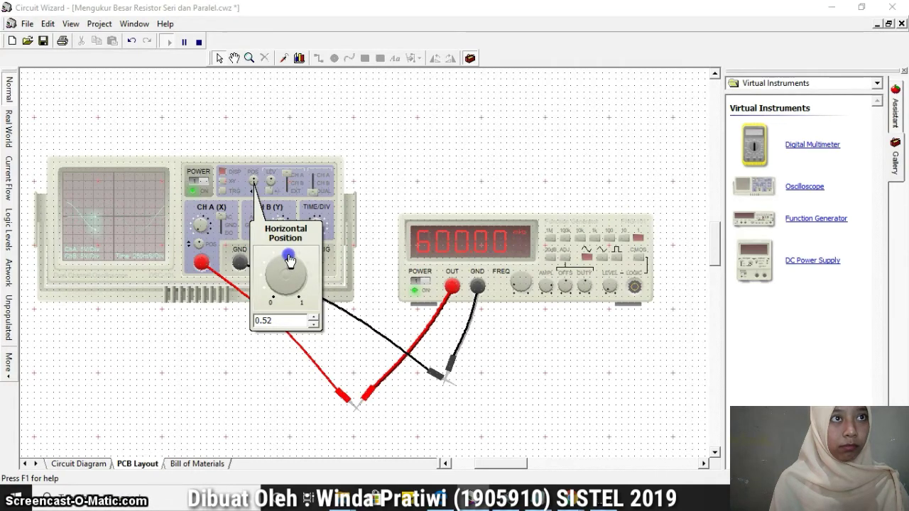
drag(277, 261, 268, 260)
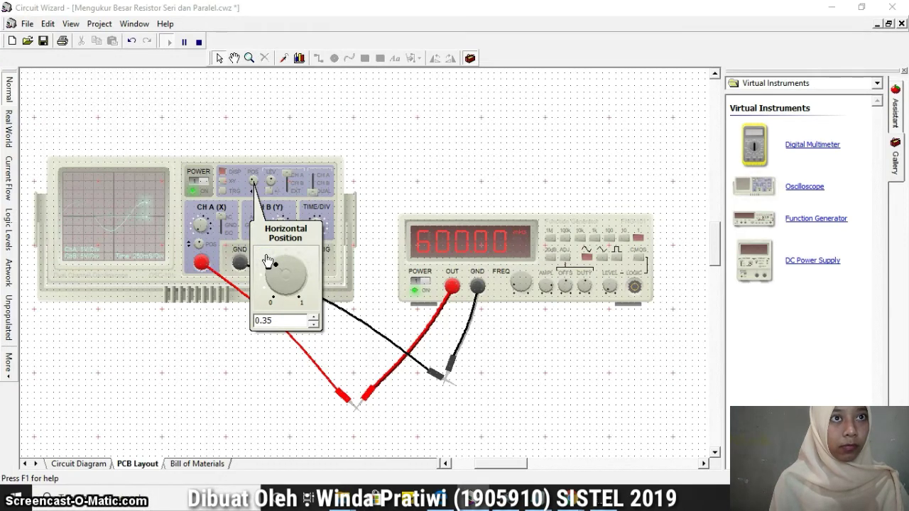
click(313, 279)
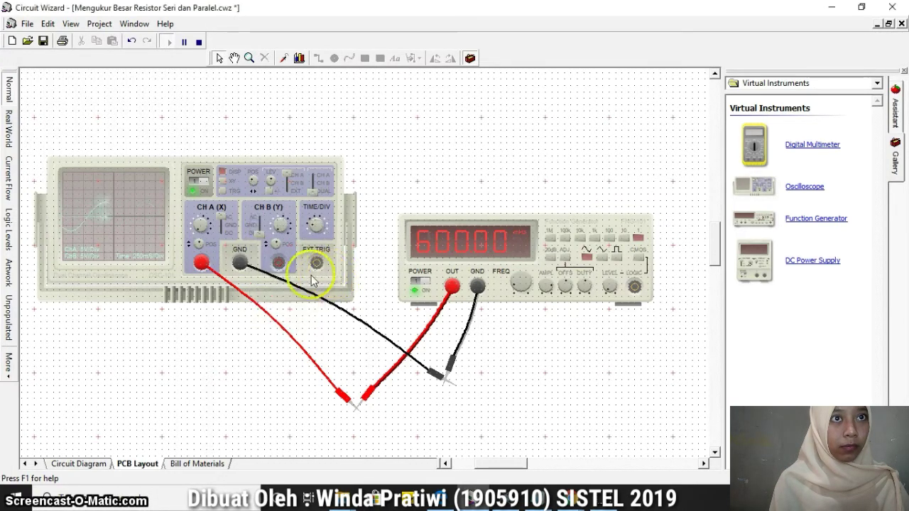
click(253, 179)
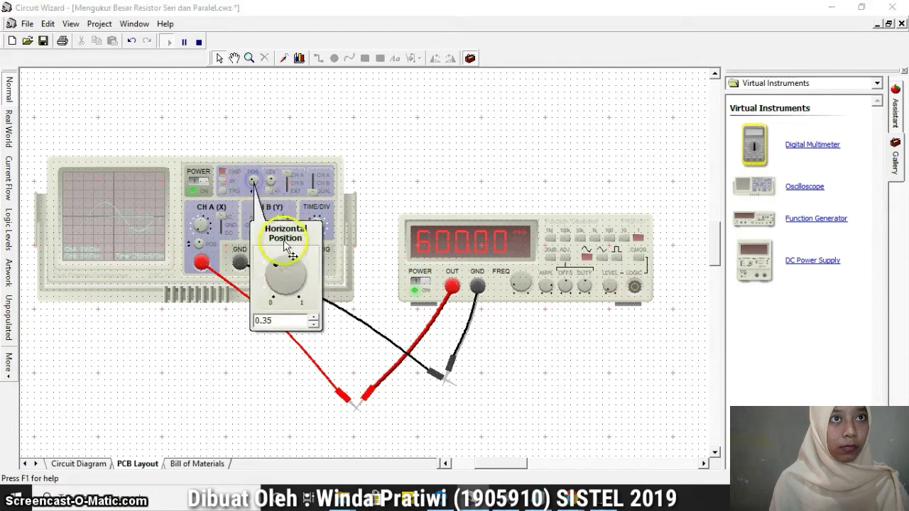
drag(276, 265, 280, 260)
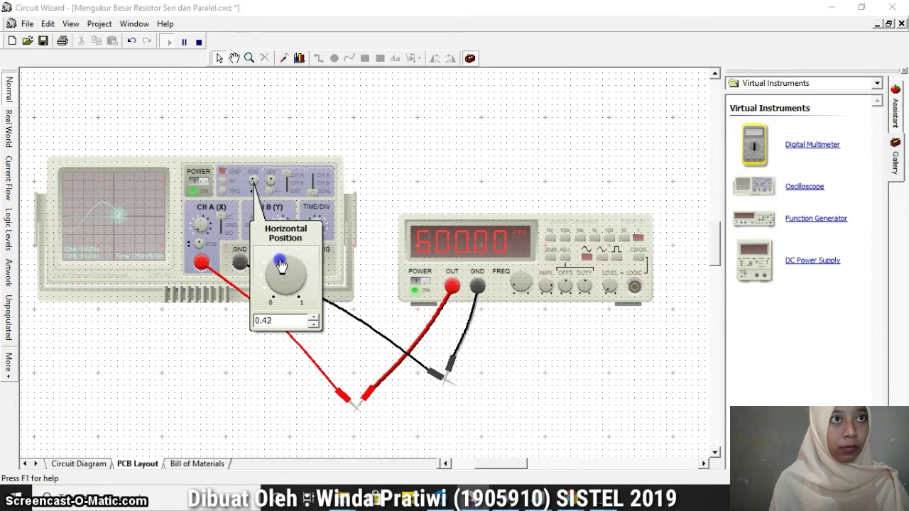
drag(281, 266, 278, 270)
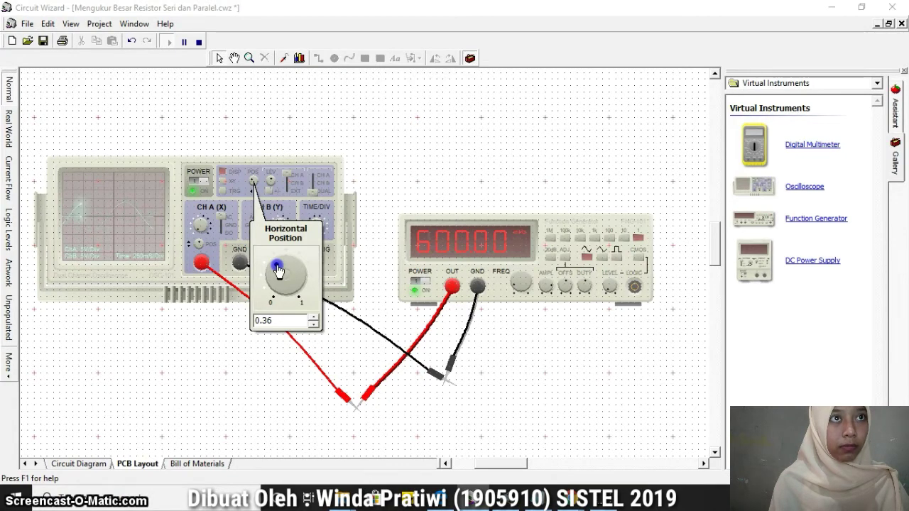
Pause the running circuit simulation to freeze the sine wave on the oscilloscope screen
click(184, 43)
click(185, 47)
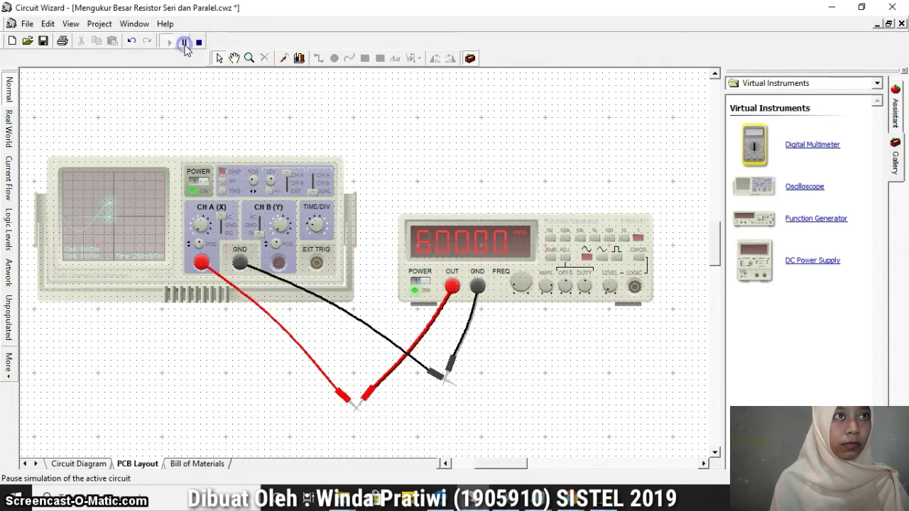
click(185, 47)
click(185, 47)
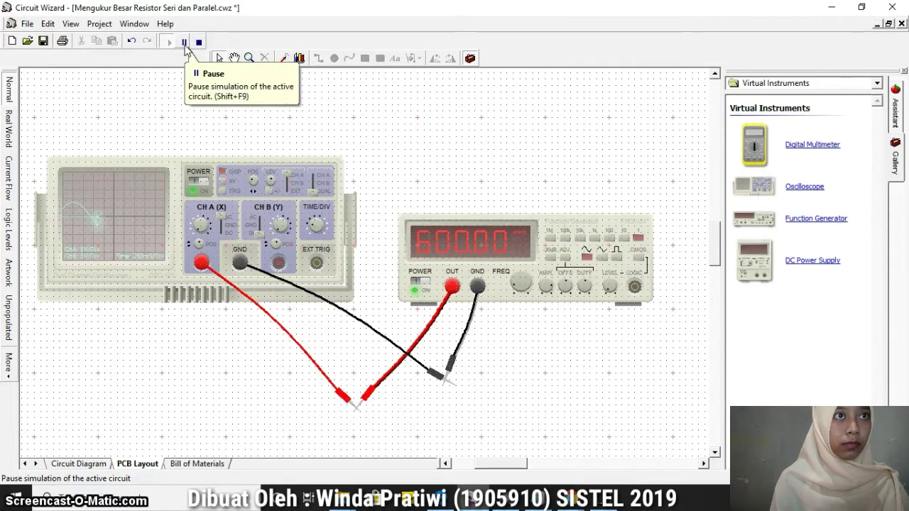
click(186, 46)
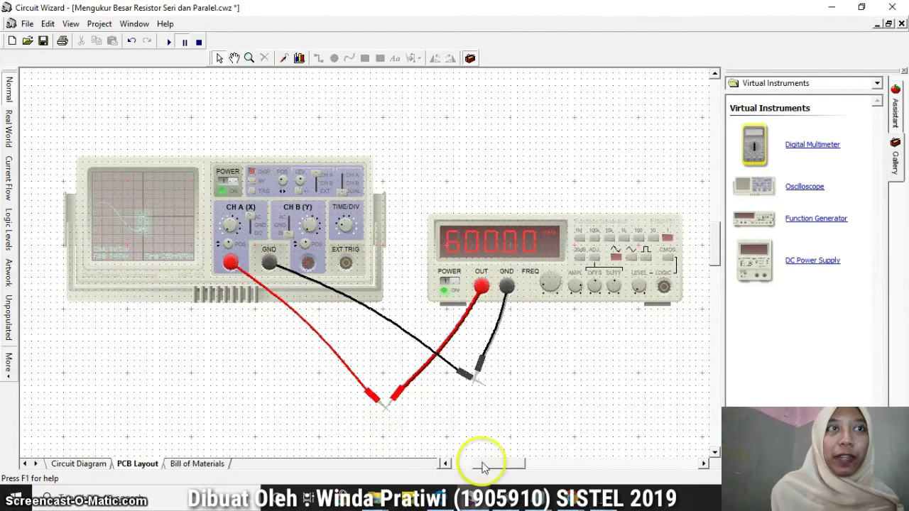
Switch to the untitled Notepad document and write the frequency formula "f = 1/T", with a blank line after it
drag(482, 465, 462, 467)
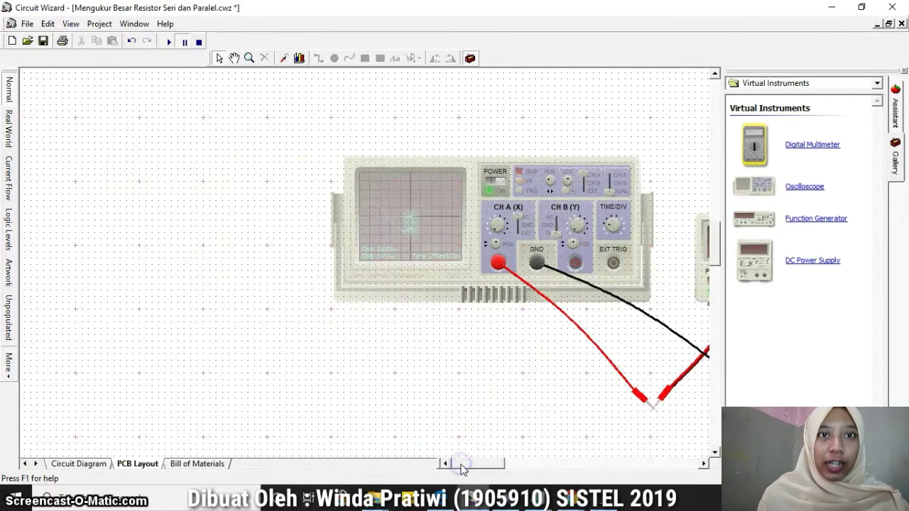
click(535, 500)
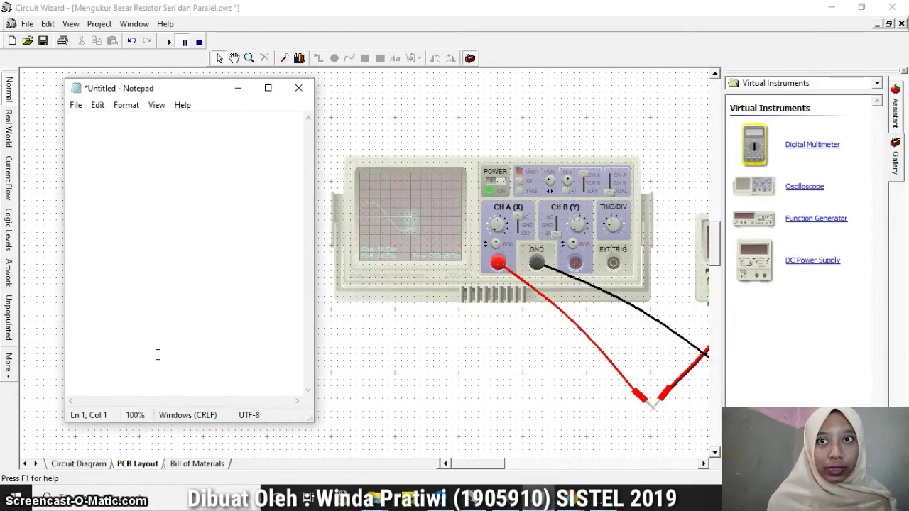
text(f)
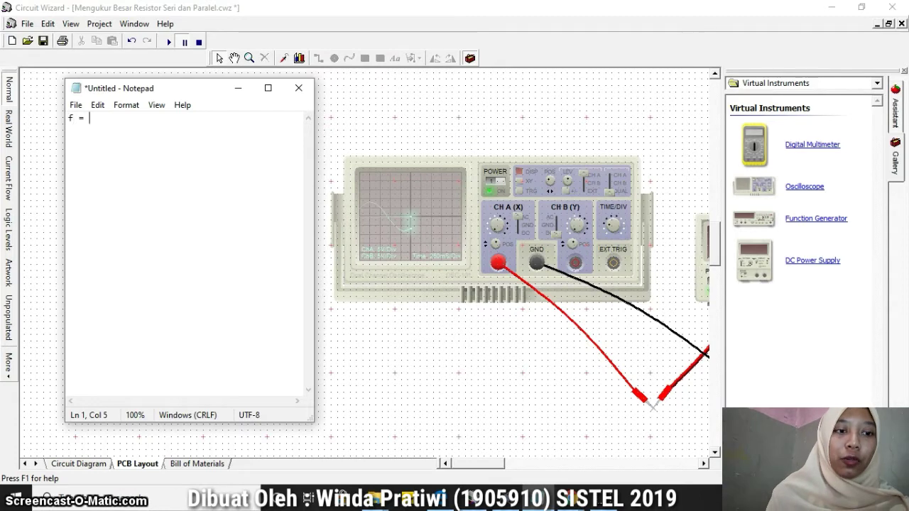
text( = 1)
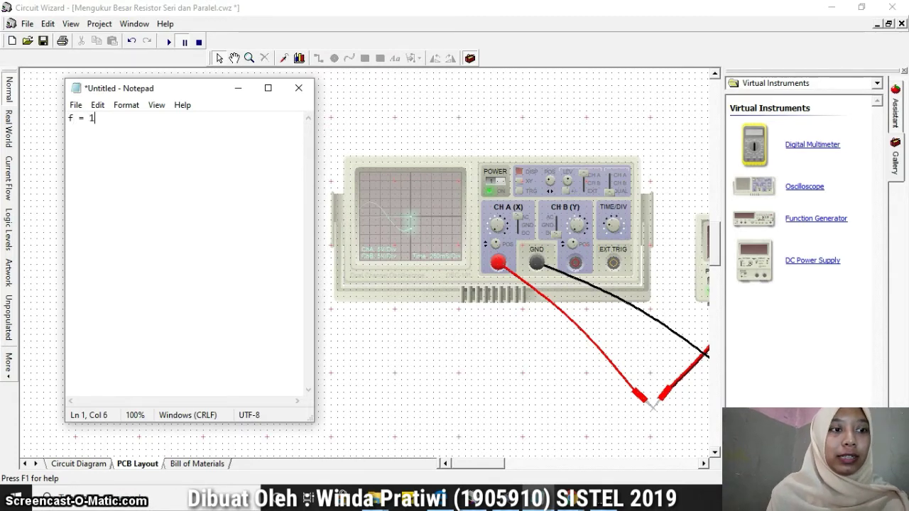
text(/)
key(BackSpace)
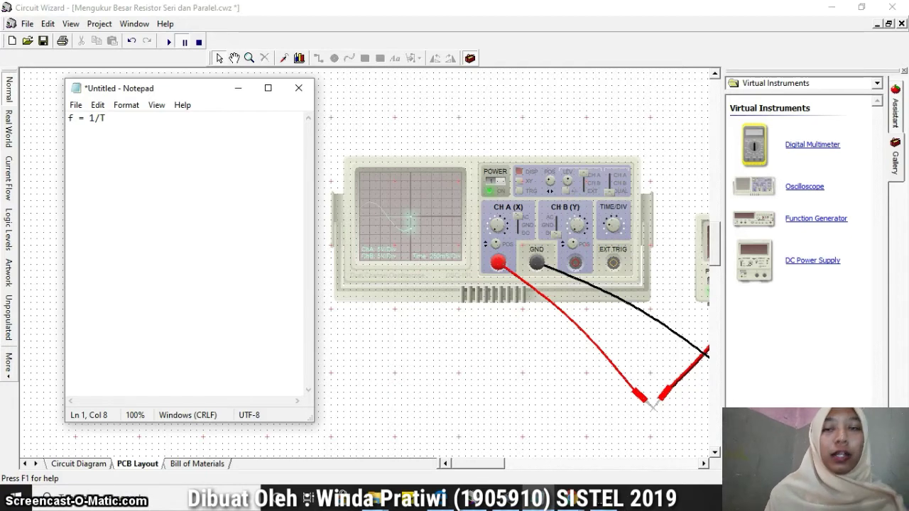
key(Return)
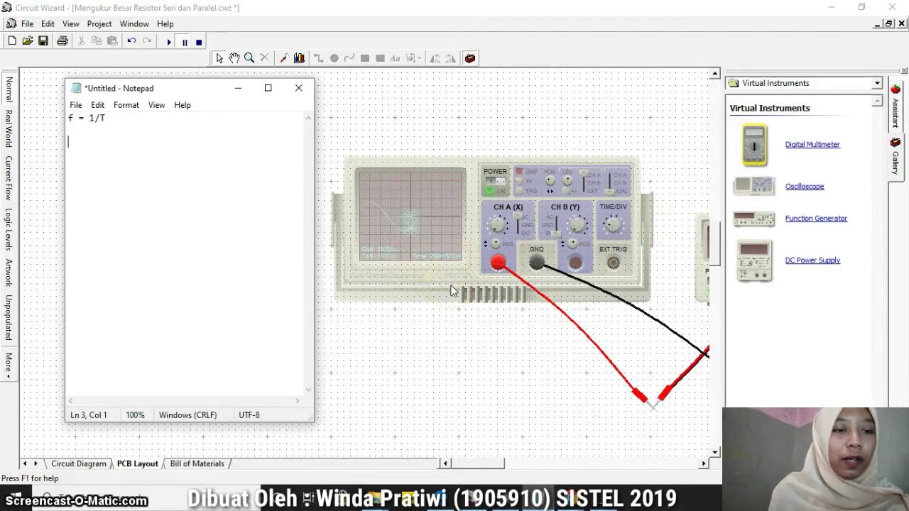
Note the time per division as "T/DIV = 250 mS" and begin a "T =" line beneath it
text(T)
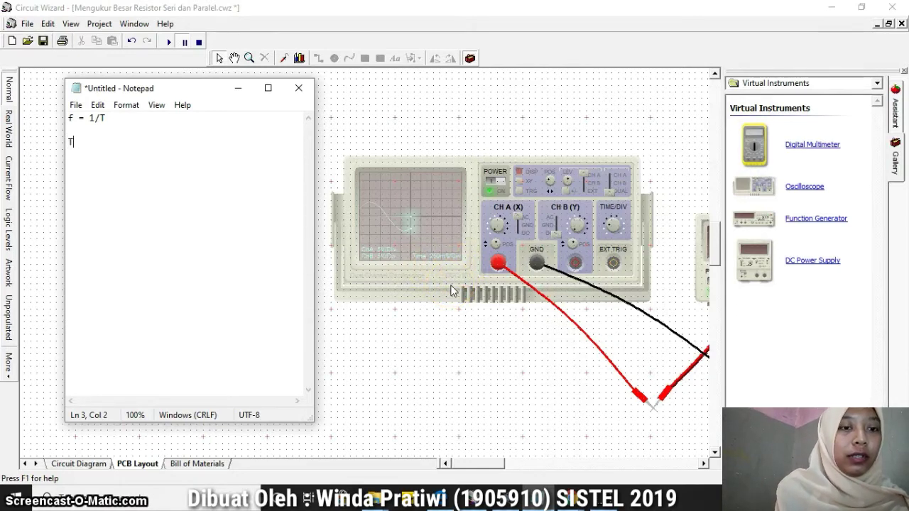
text(/DIV =)
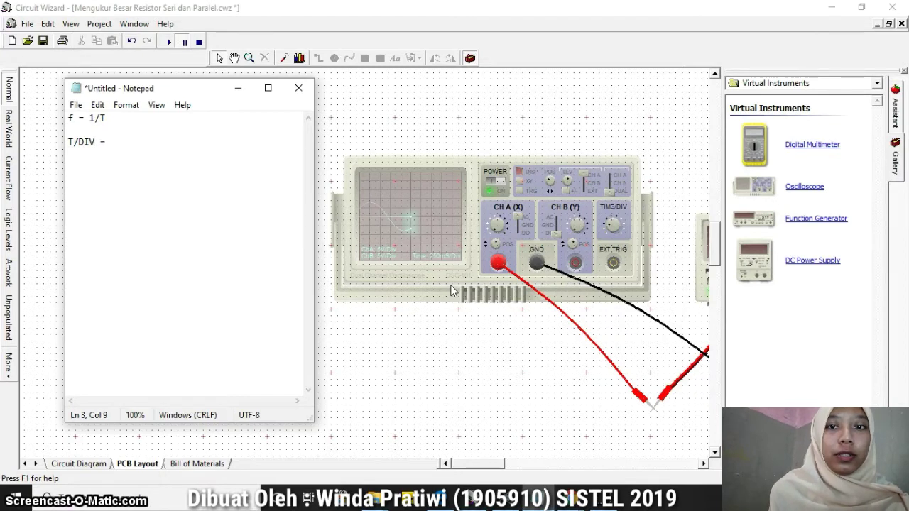
text( 250)
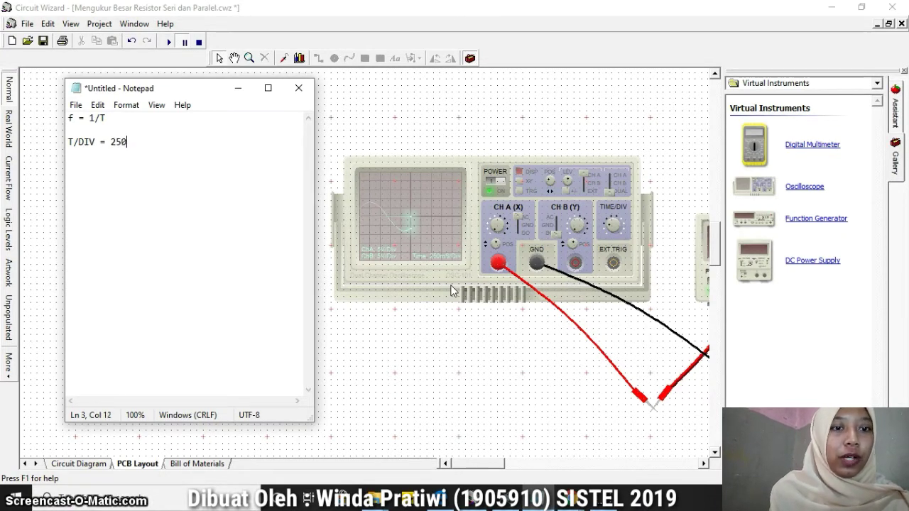
text( mS)
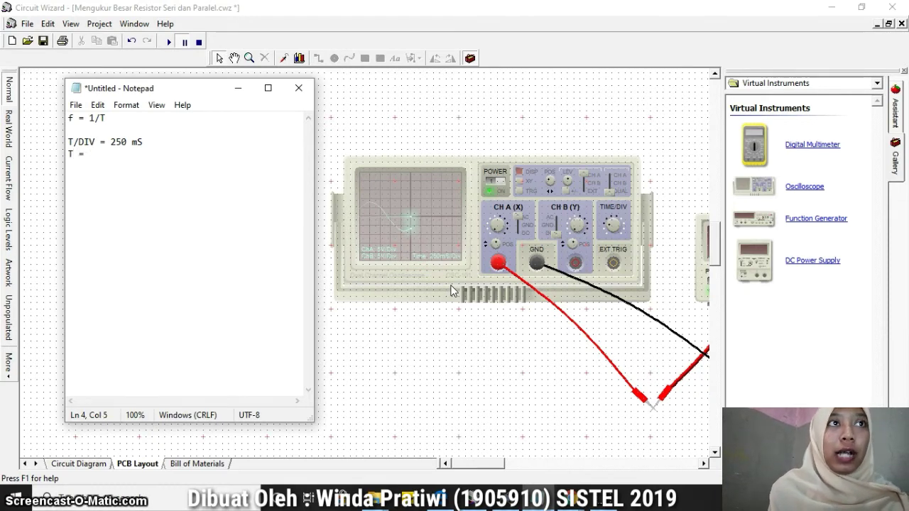
Complete the period calculation as "T = 250 * 6 = 1500 mS" and leave a blank line below it
click(500, 296)
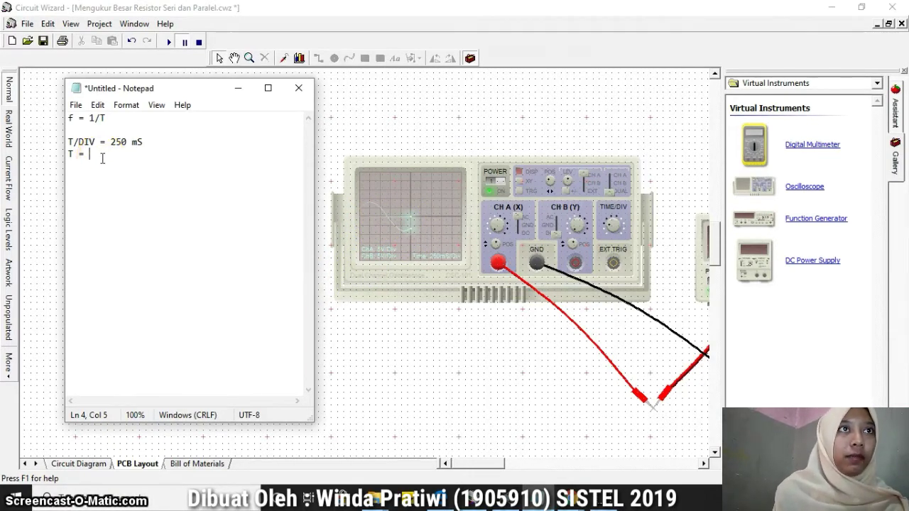
text(250 )
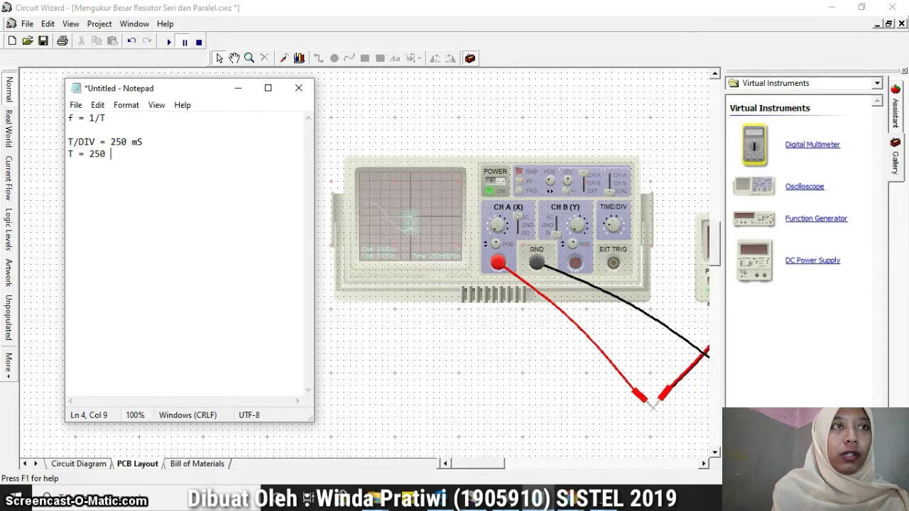
text(* )
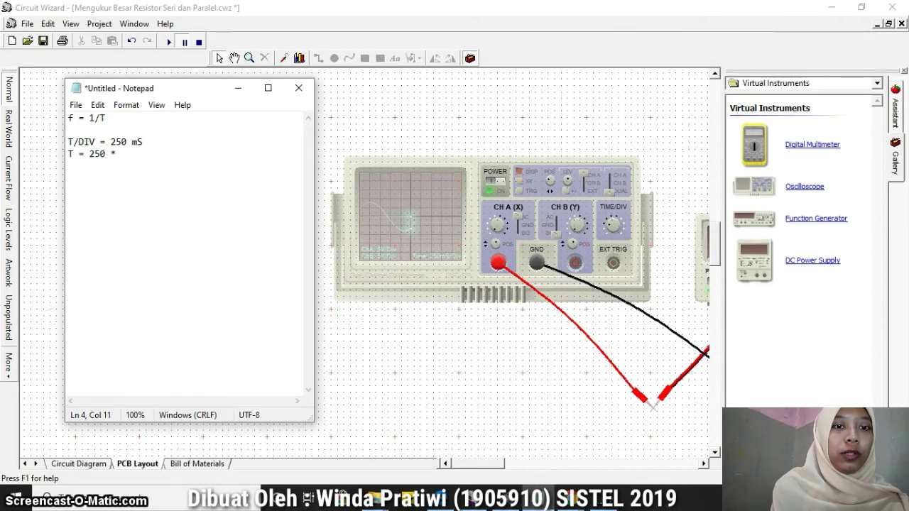
text(6 =)
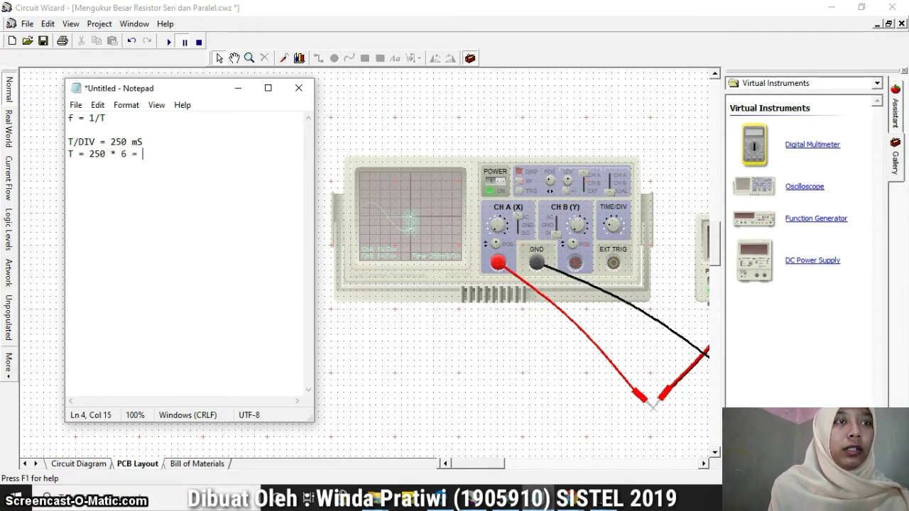
text( 1500 )
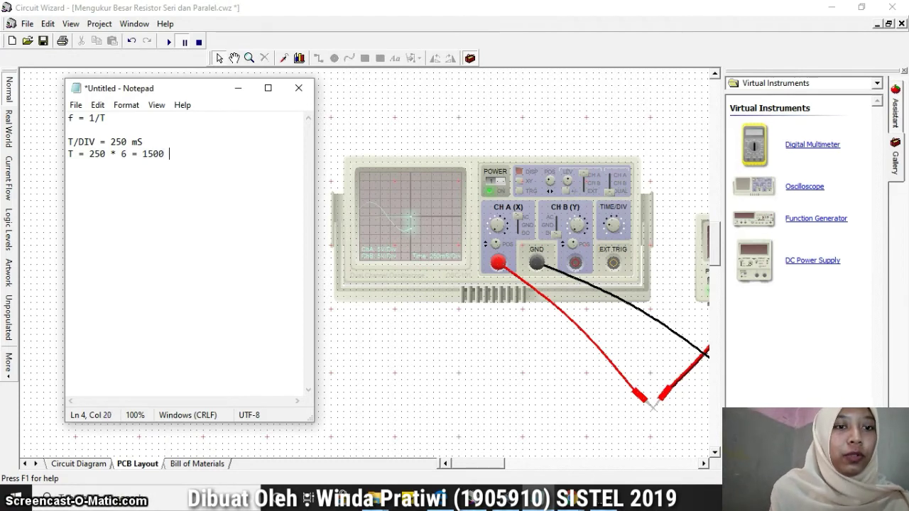
text(m)
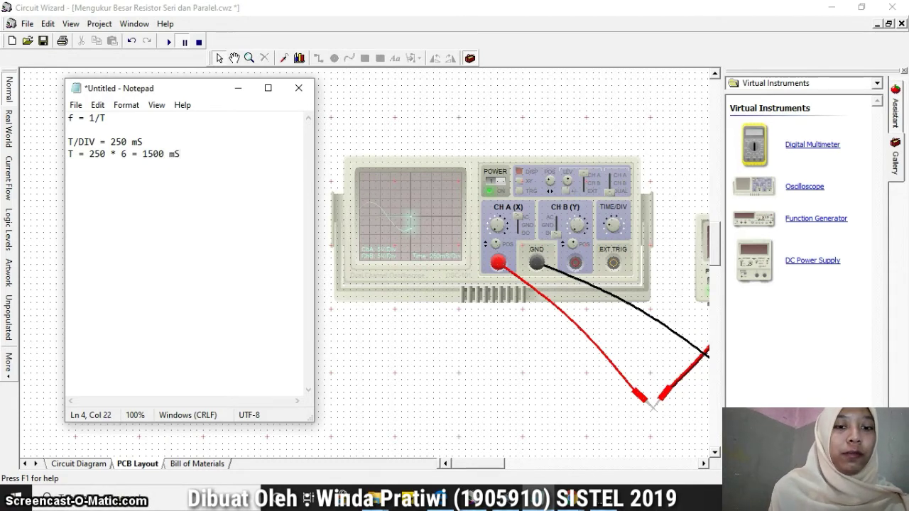
text(S)
key(Return)
key(Return)
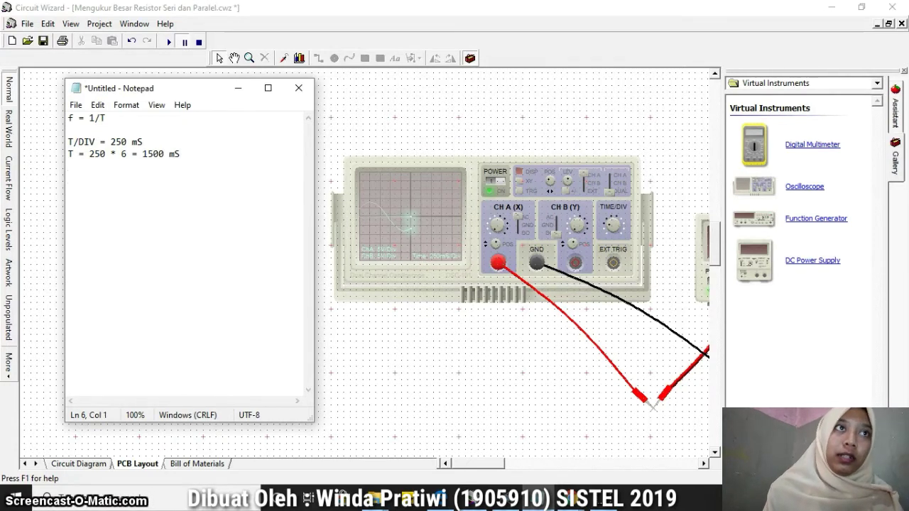
Write the frequency calculation as "f = 1/1500 * 1000 = 0.6 Hz" below the period calculation
text(f )
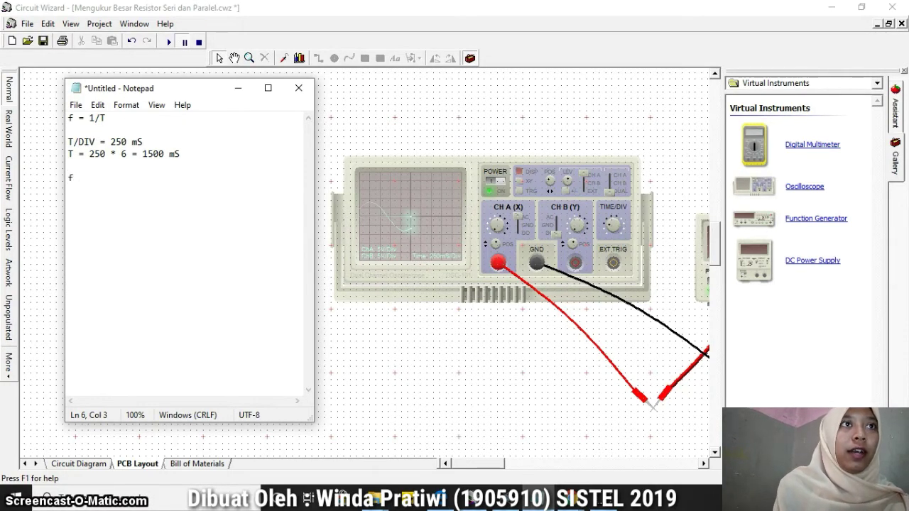
text(= )
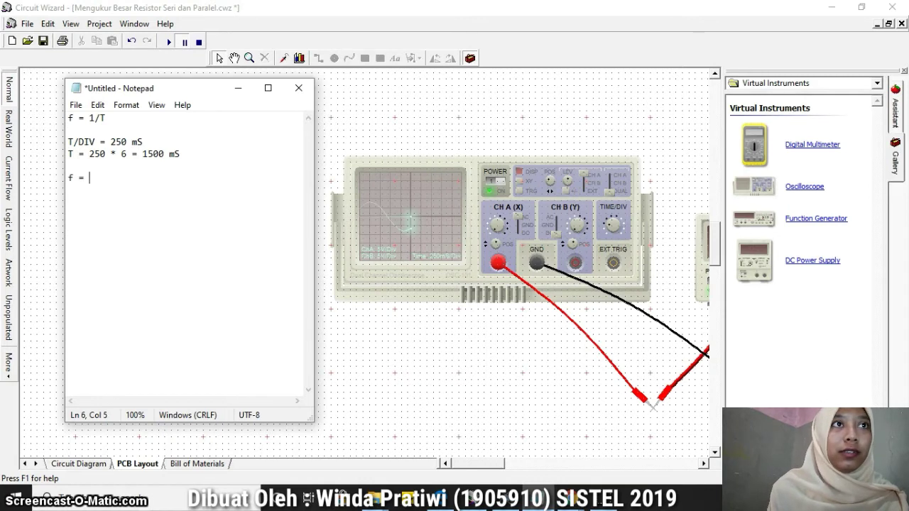
text(1/)
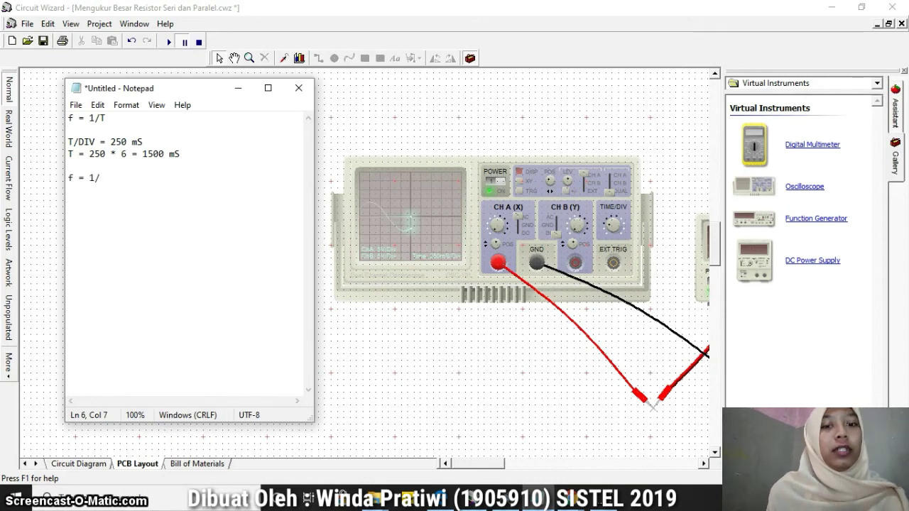
text(150)
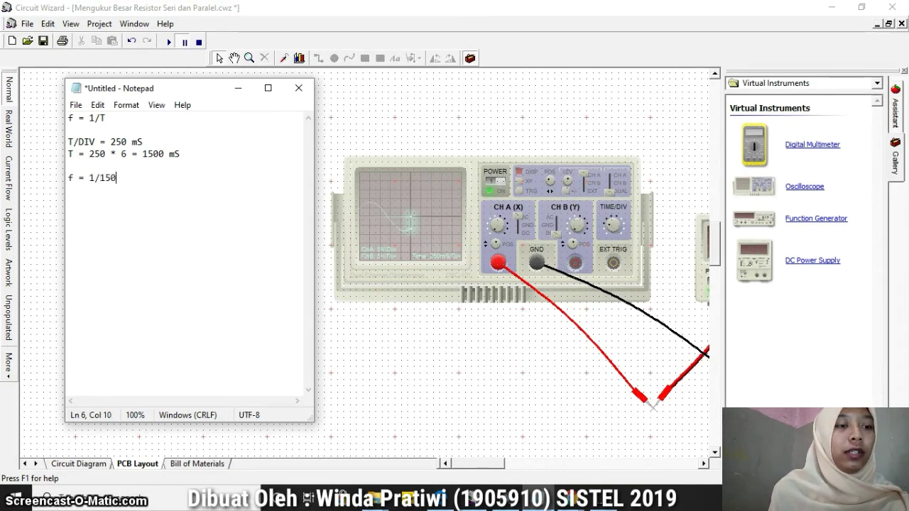
text(0)
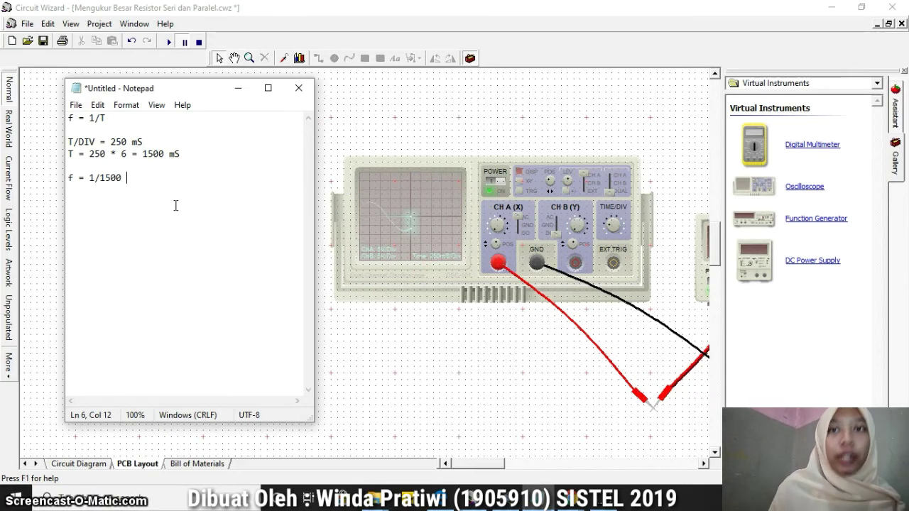
text(*)
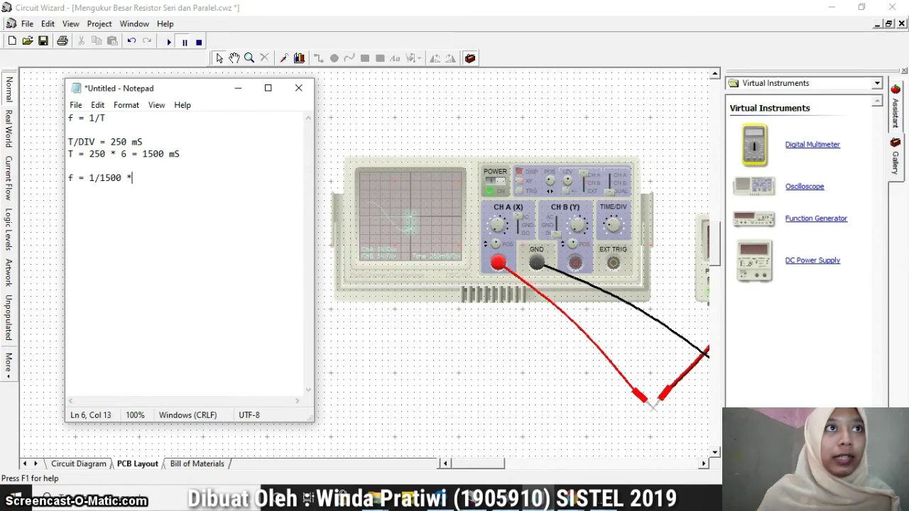
text( 1000)
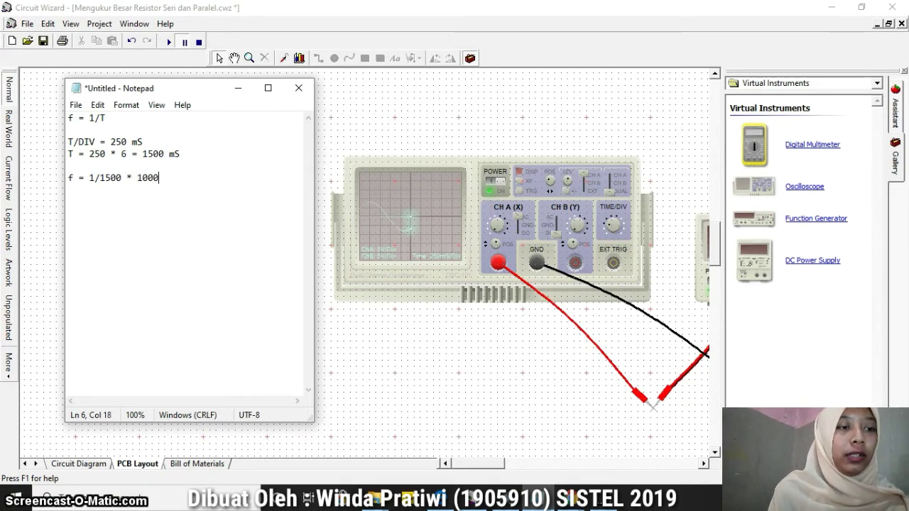
text( =)
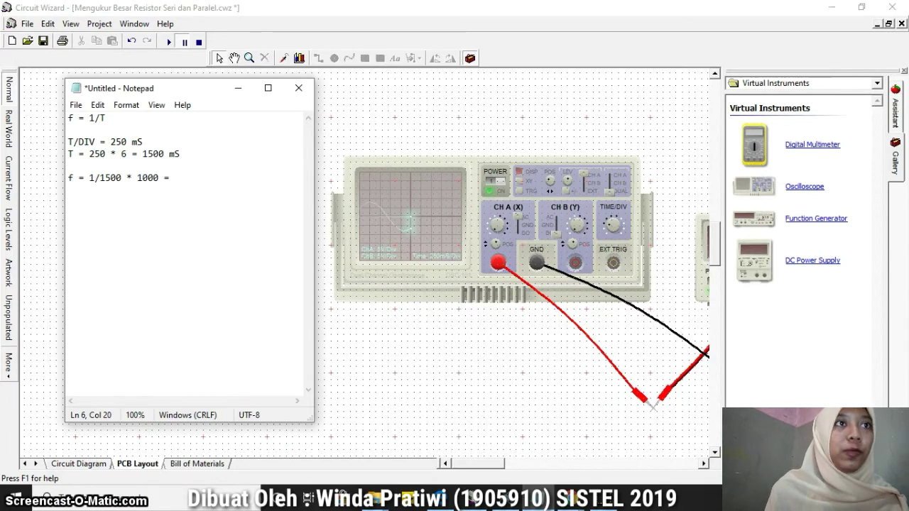
text( 0.)
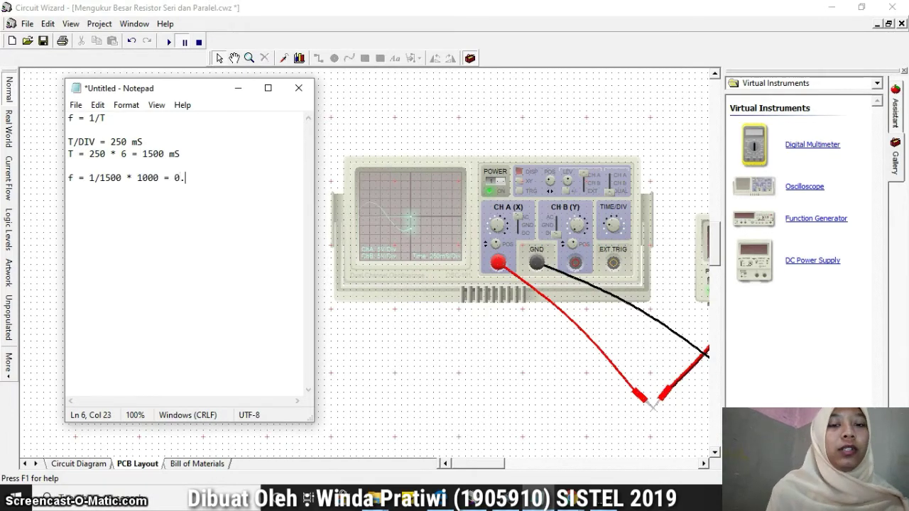
text(6 Hz)
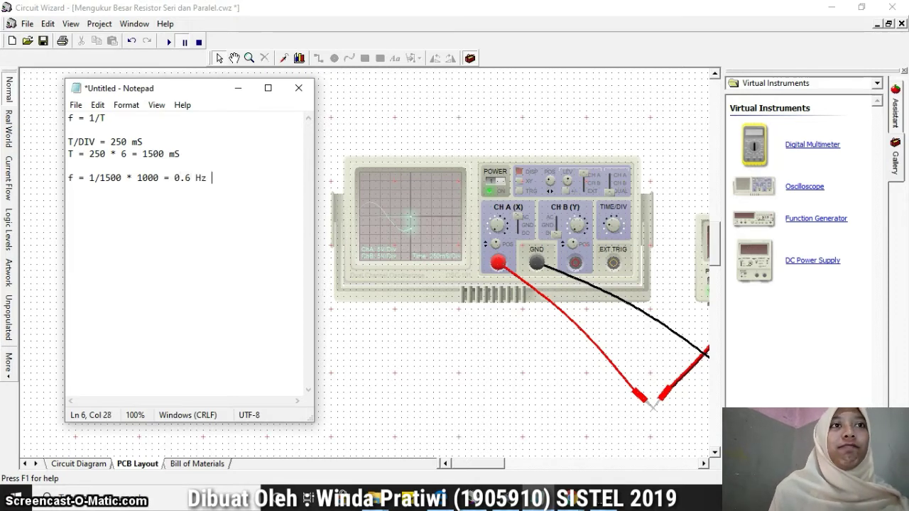
Append the millihertz equivalent "atau 600 mHz" to the frequency line and leave a blank line below it
text( ar)
key(BackSpace)
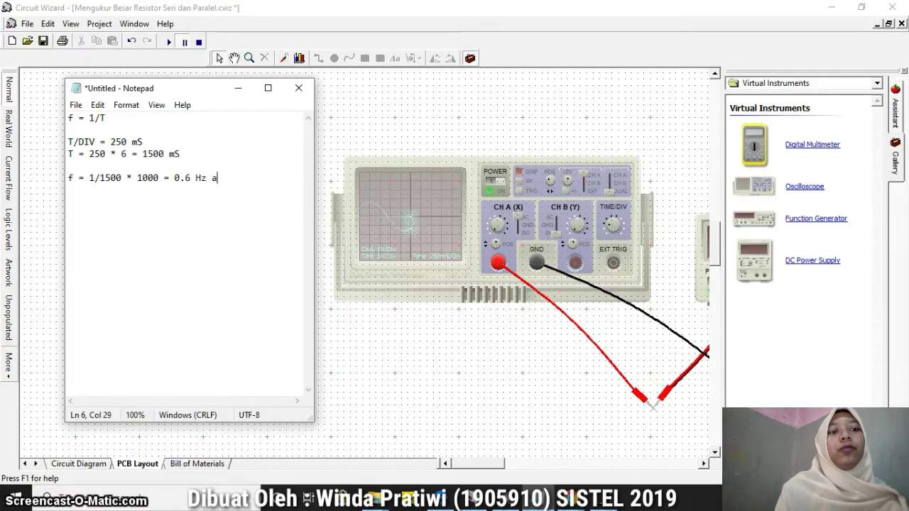
text(tau )
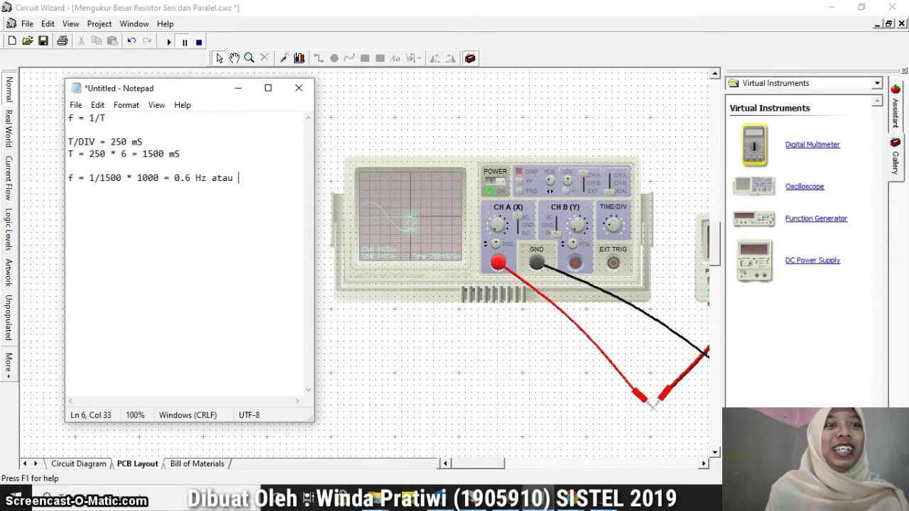
text(600 mHz)
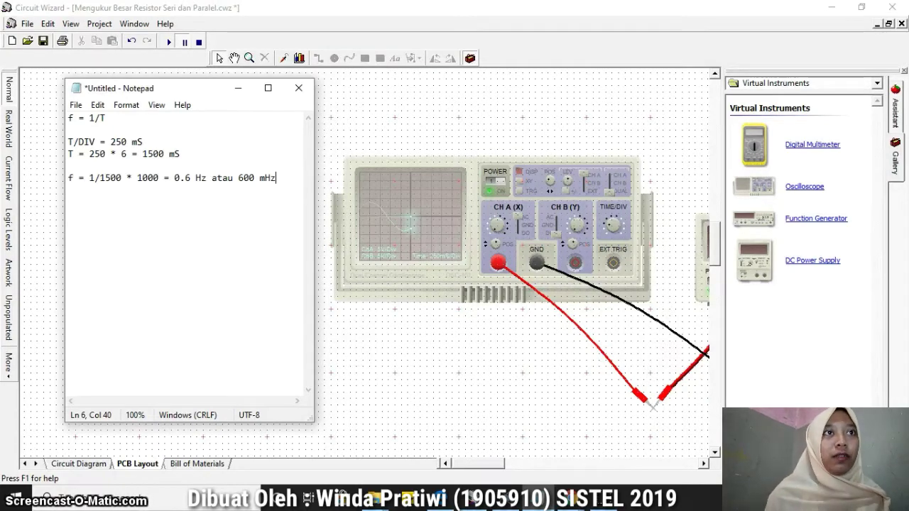
key(Return)
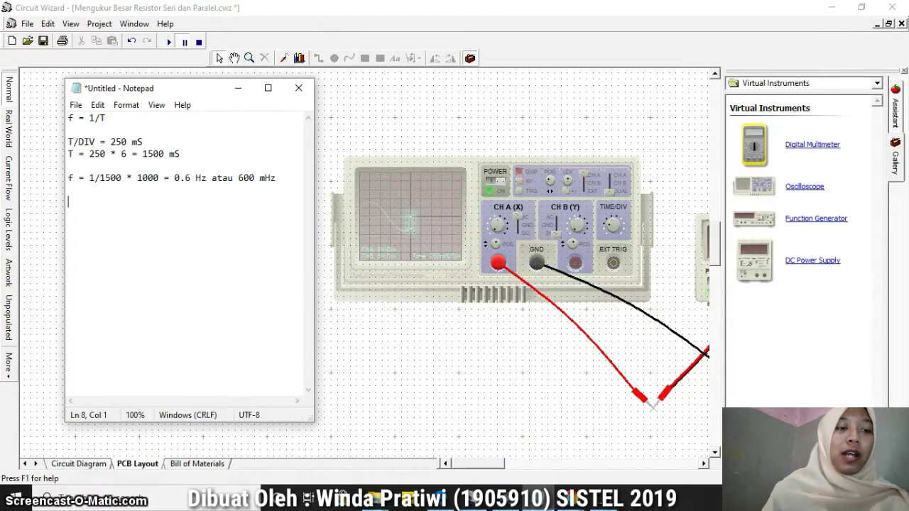
Write the peak-to-peak voltage calculation as "V/DIV = 5 * 4 = 20 Vpp" and start a new line beneath it
text(V/DIV )
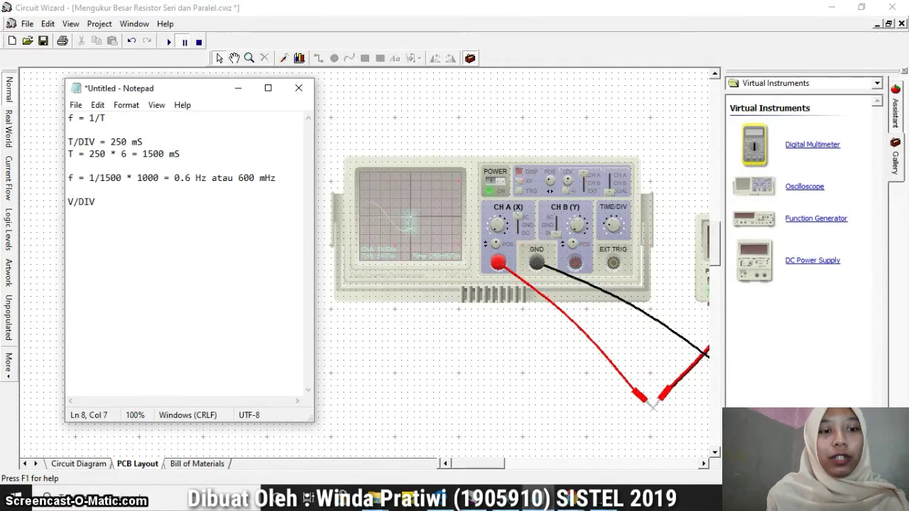
text(=)
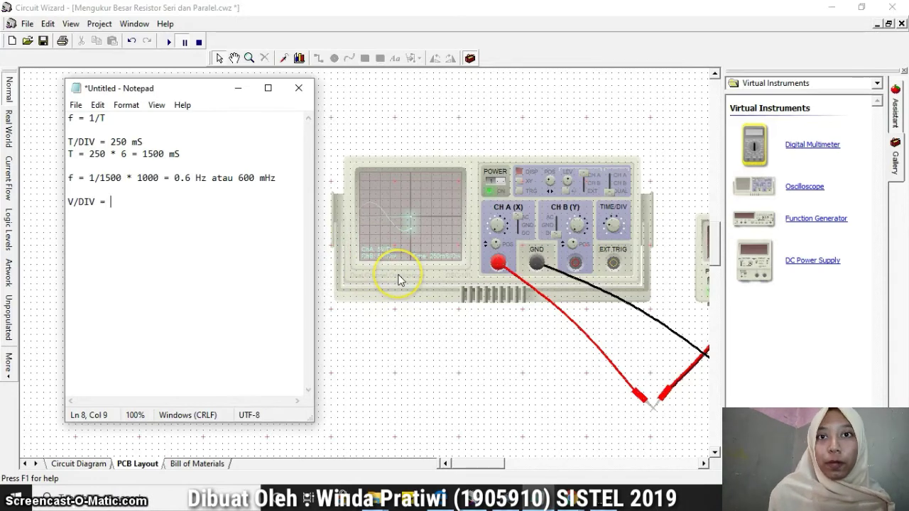
text( 5)
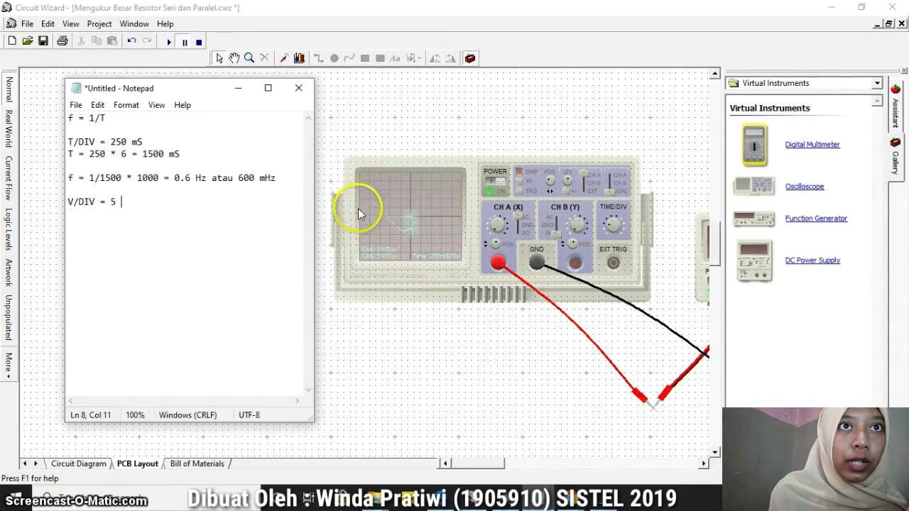
text(* 4 )
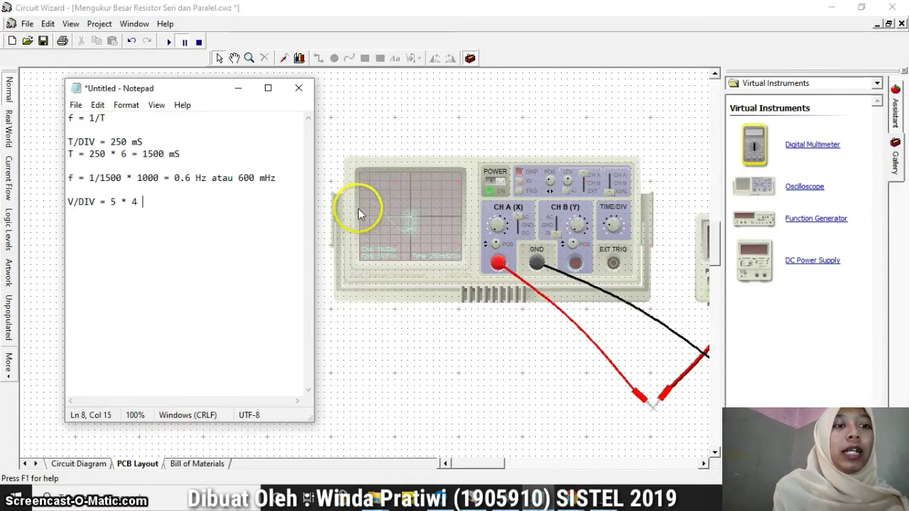
text(= 20 )
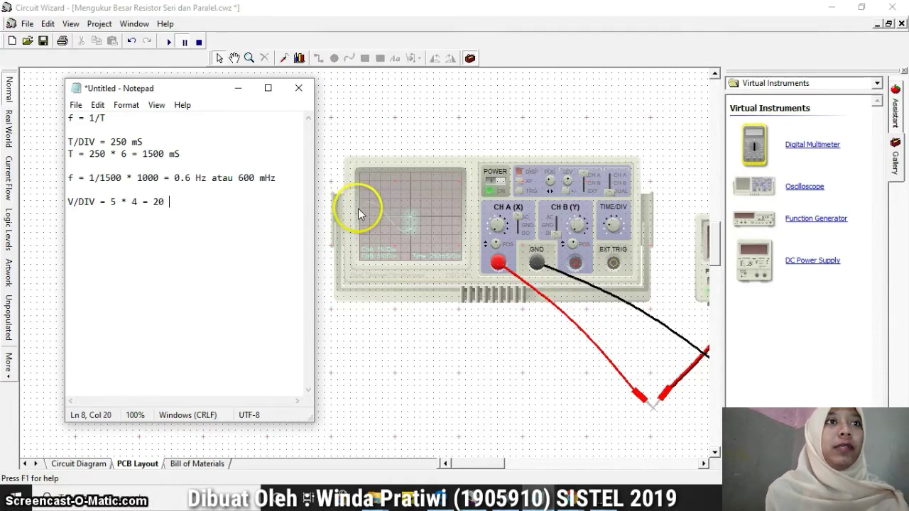
text(Vpp)
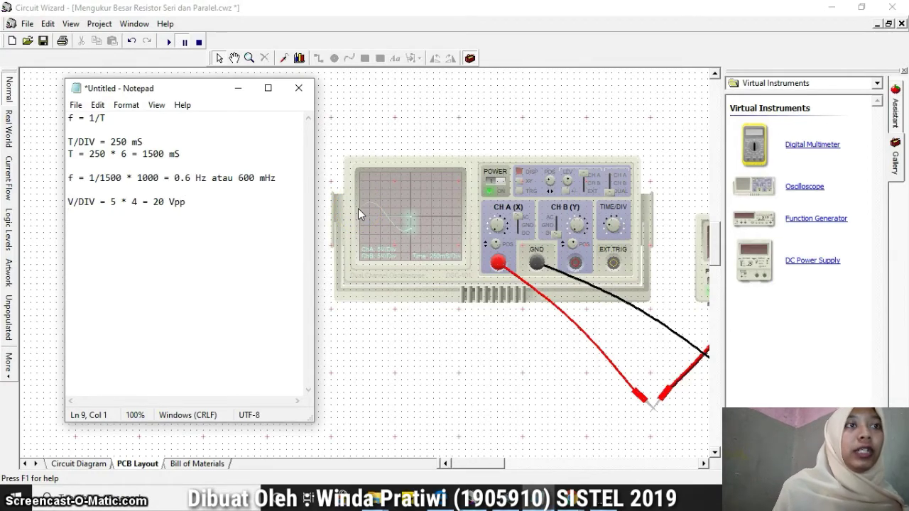
Write the maximum voltage calculation as "Vmax = 20/2 = 10 Vp" under the V/DIV line
text(V)
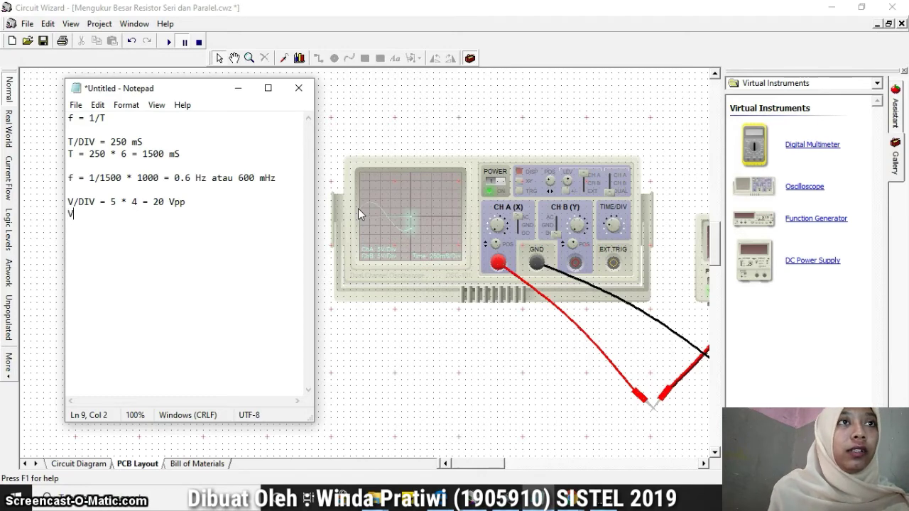
text(m)
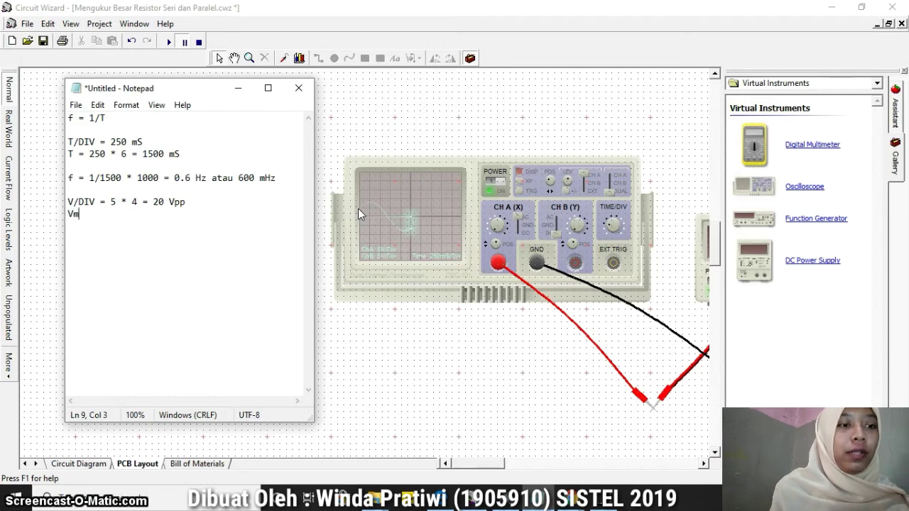
text(ax )
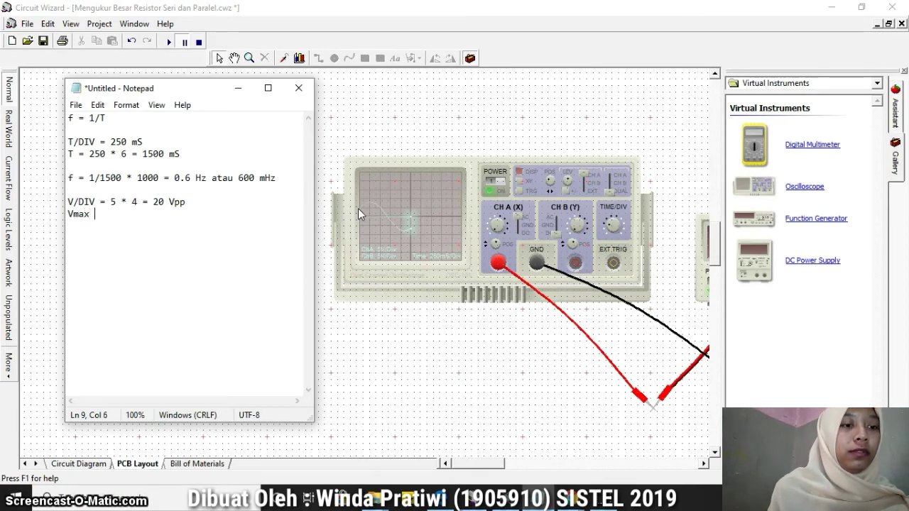
text(= 20)
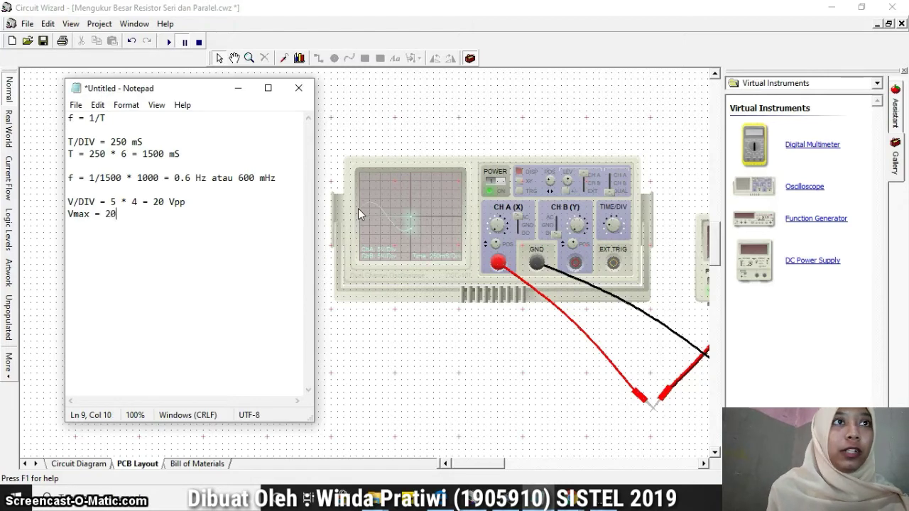
text(/)
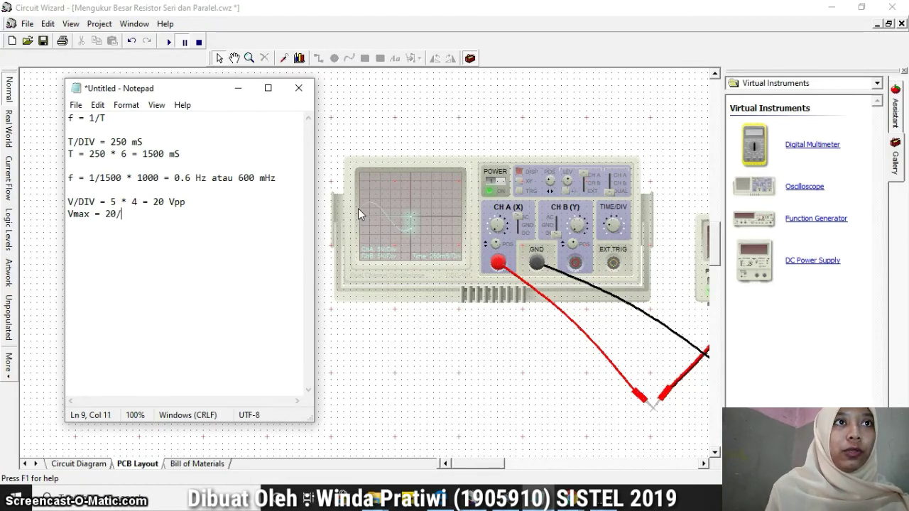
text(2 =)
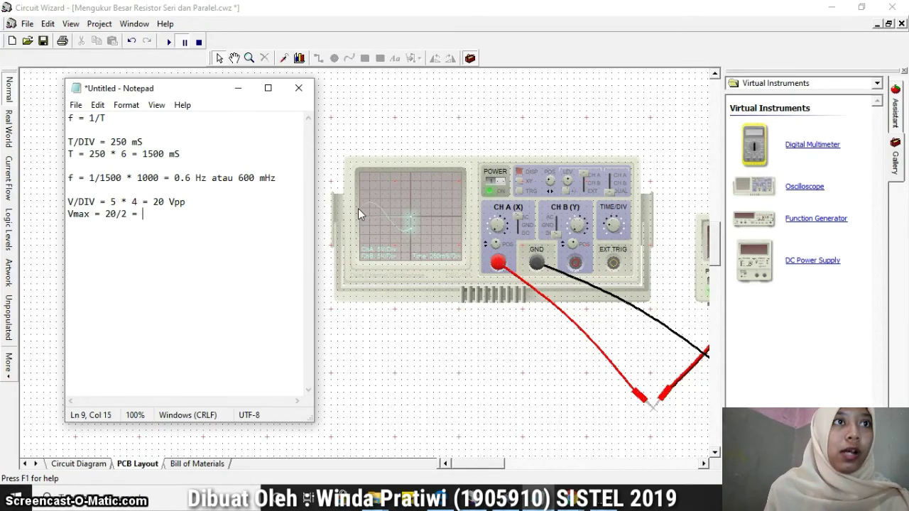
text( 10 Vp)
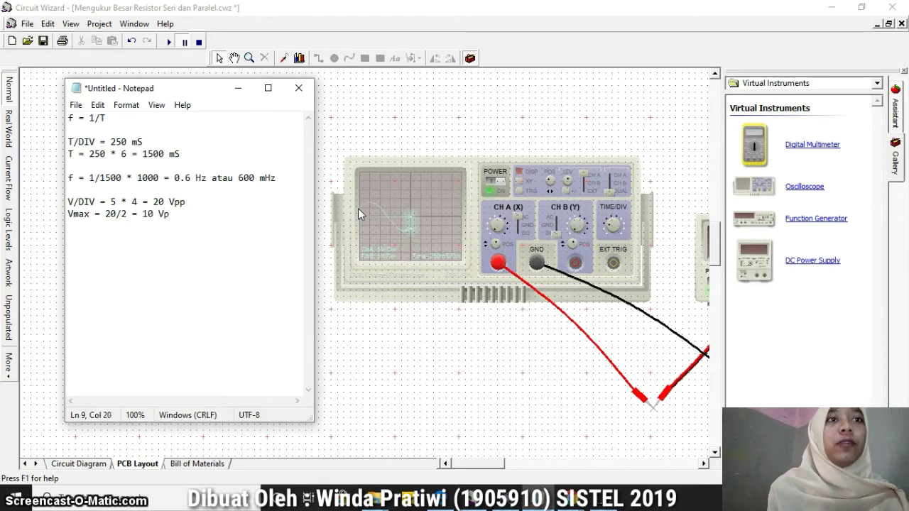
Add the RMS voltage calculation "Vrm = 0.707 * 10 Vp = 7.07" on a new line under Vmax
key(Return)
text(Vr)
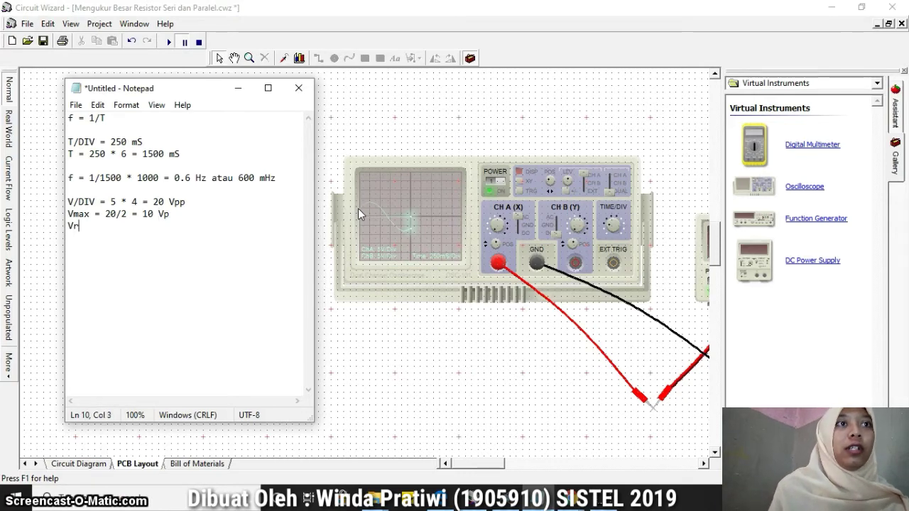
text(m = )
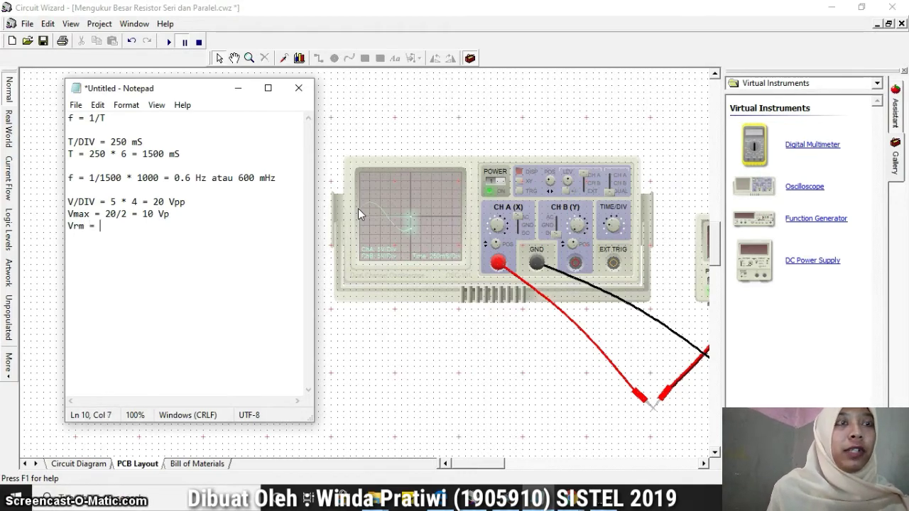
text(0.)
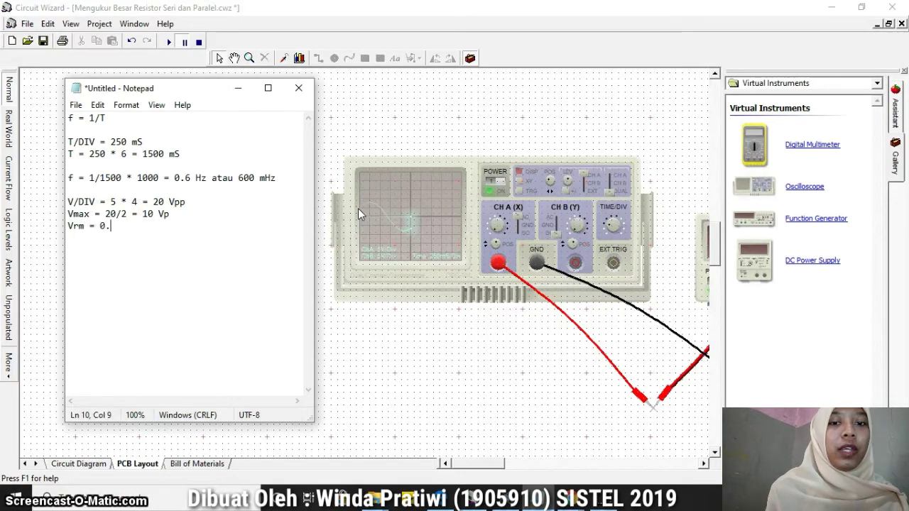
text(707)
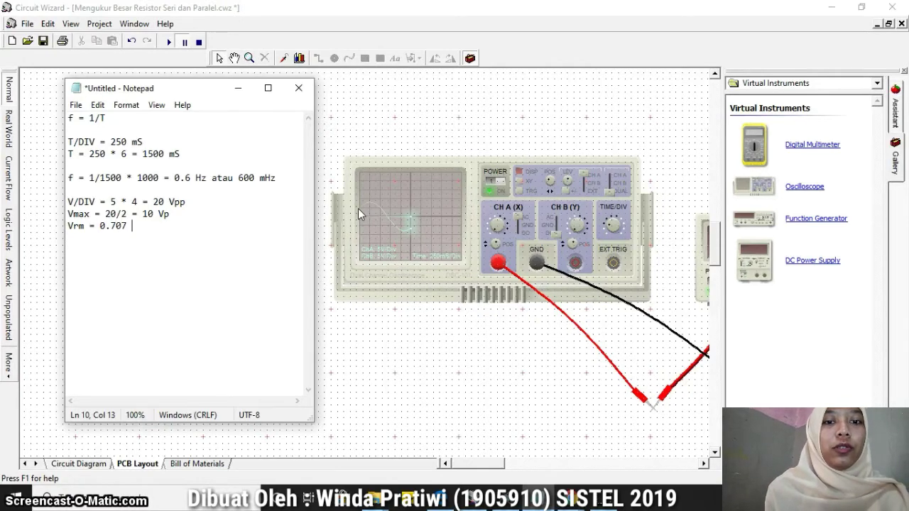
text( * )
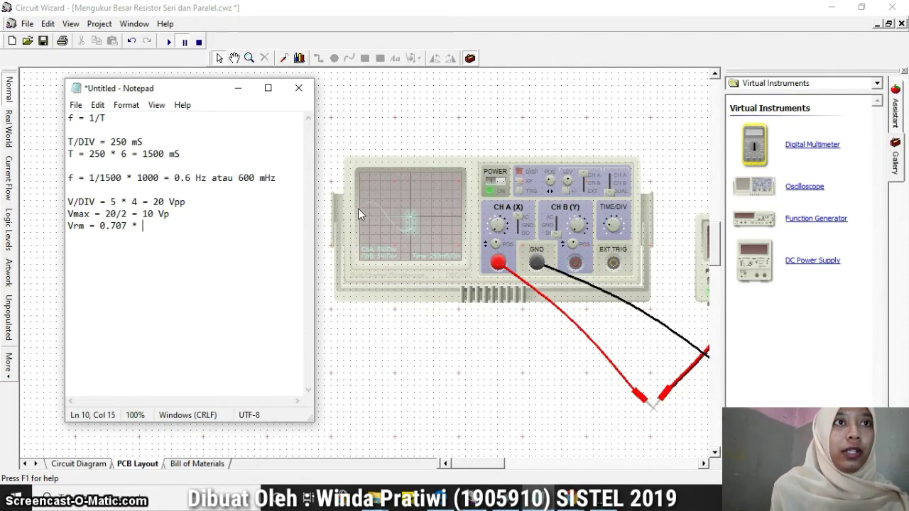
text(10 )
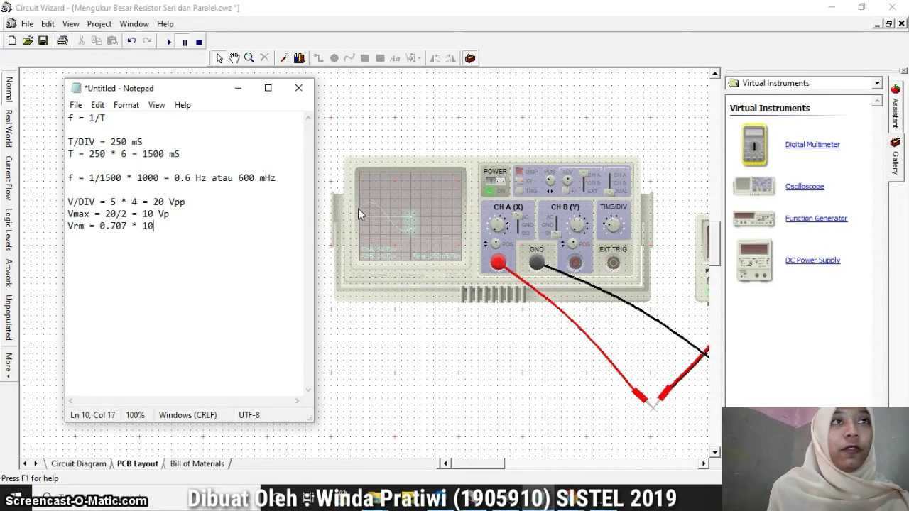
text(Vp = )
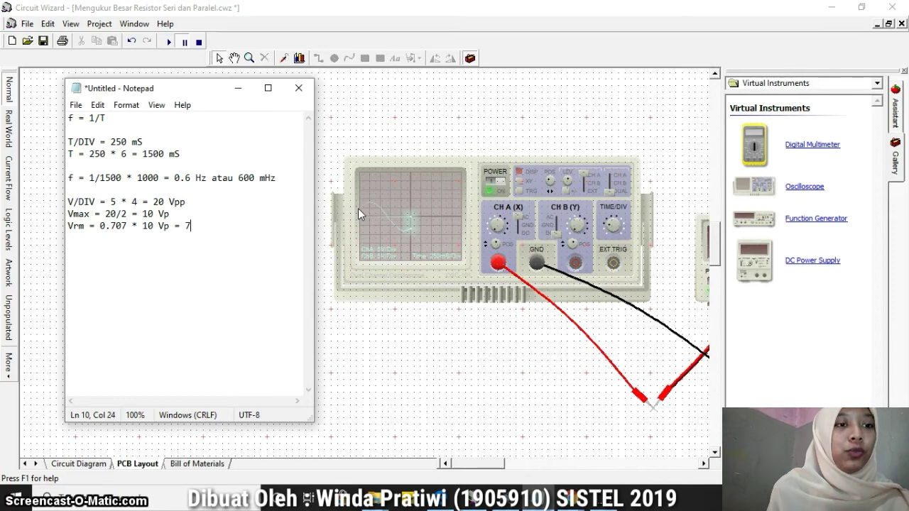
text(7.07)
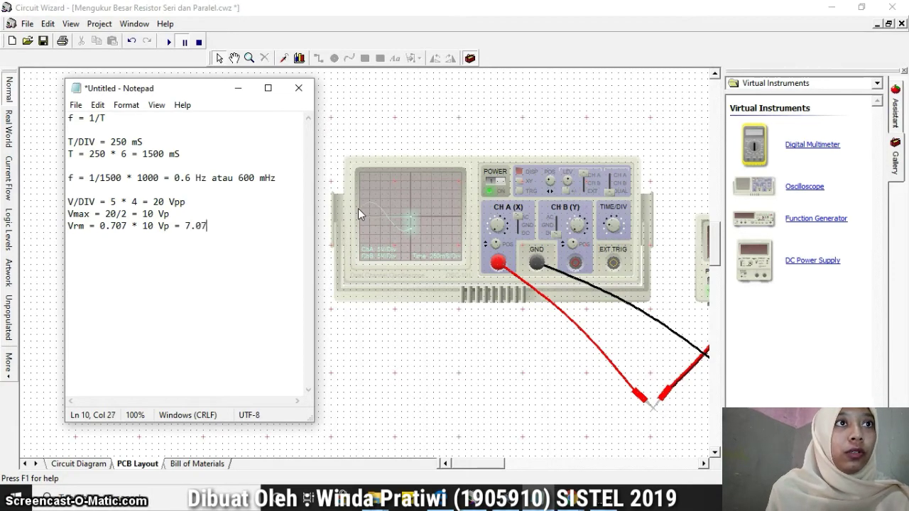
Append the unit "Volt" to the RMS voltage result in Notepad
text( Volt)
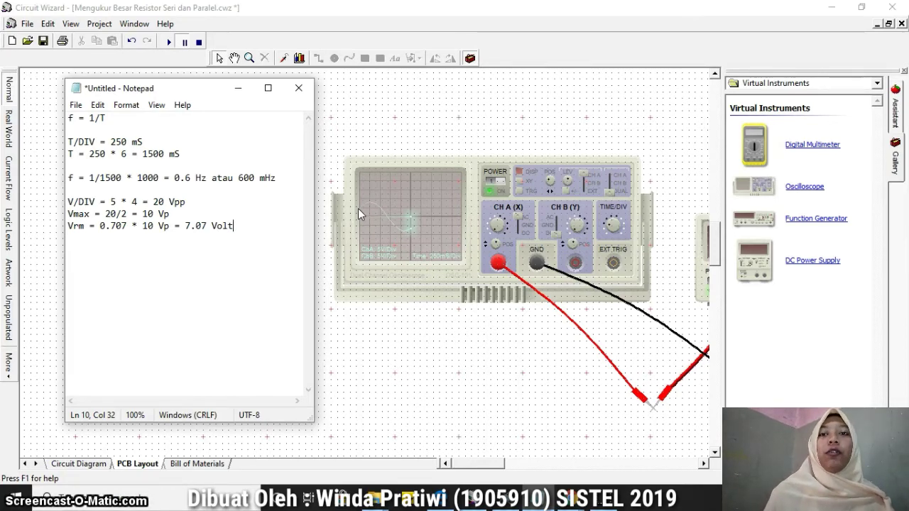
click(253, 265)
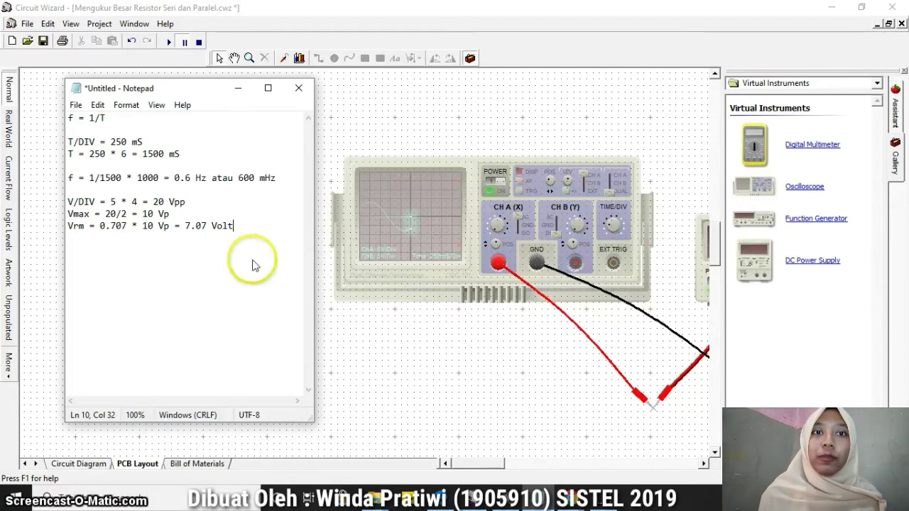
Switch to the Academo Virtual Oscilloscope page in the browser and review the available input waveform options
mouse_move(577, 483)
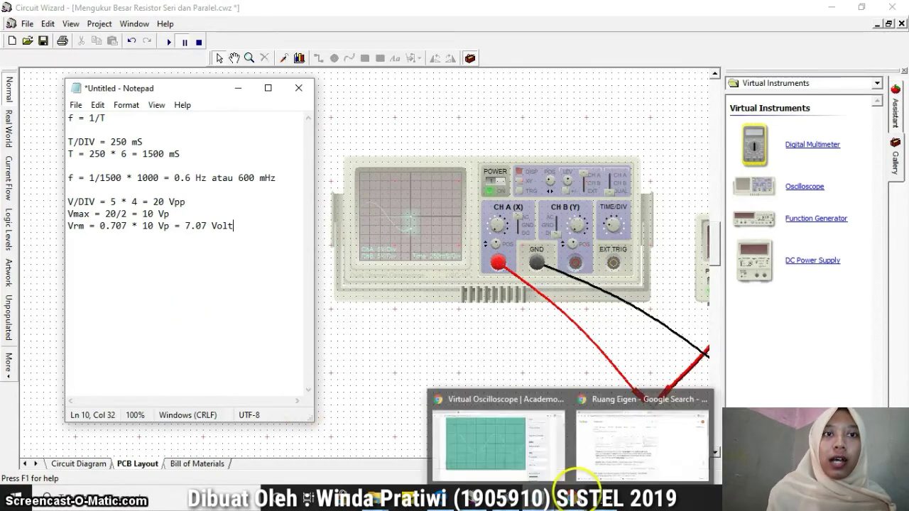
click(495, 430)
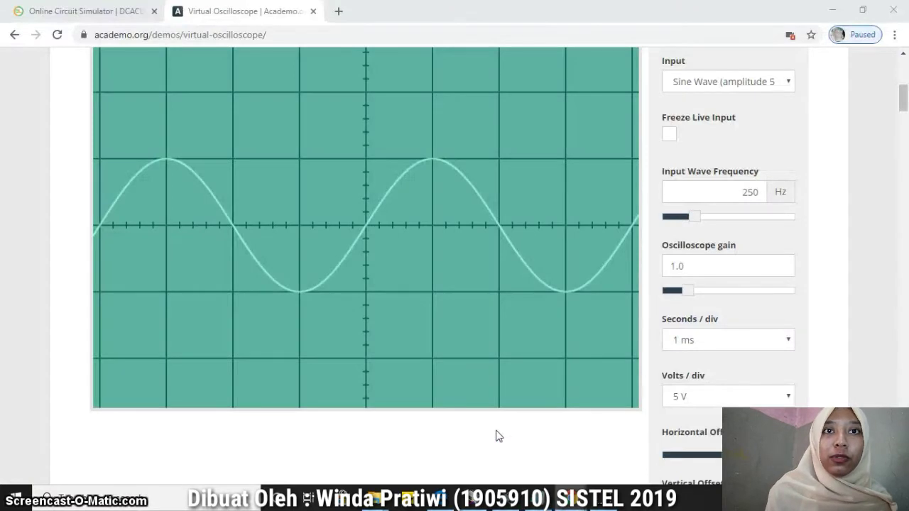
click(442, 278)
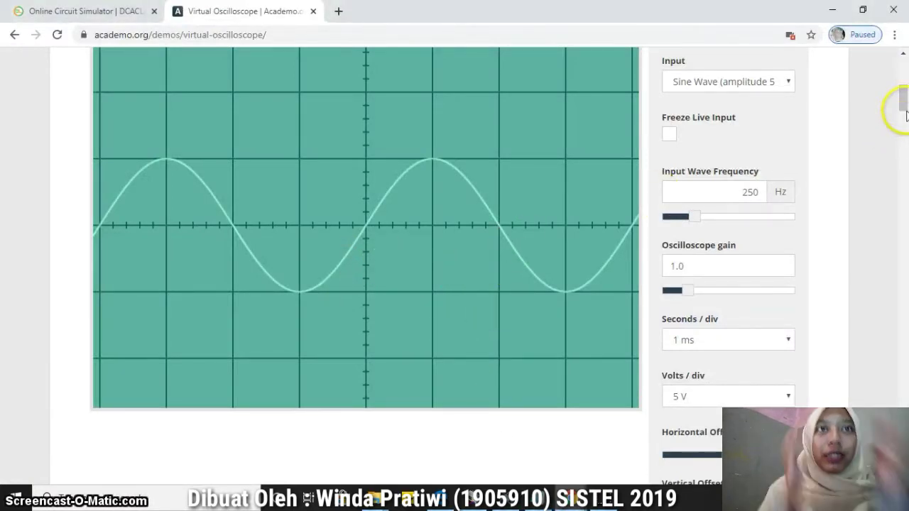
drag(904, 97, 906, 97)
drag(904, 98, 905, 104)
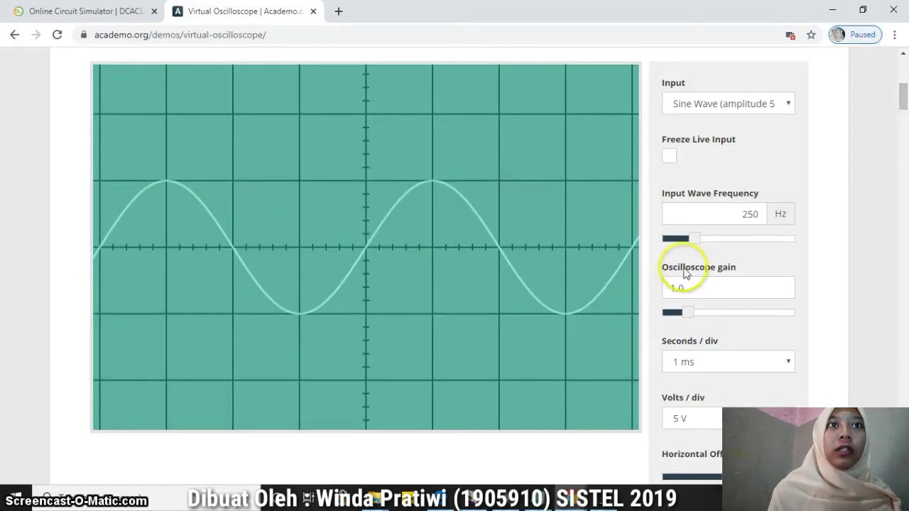
click(777, 103)
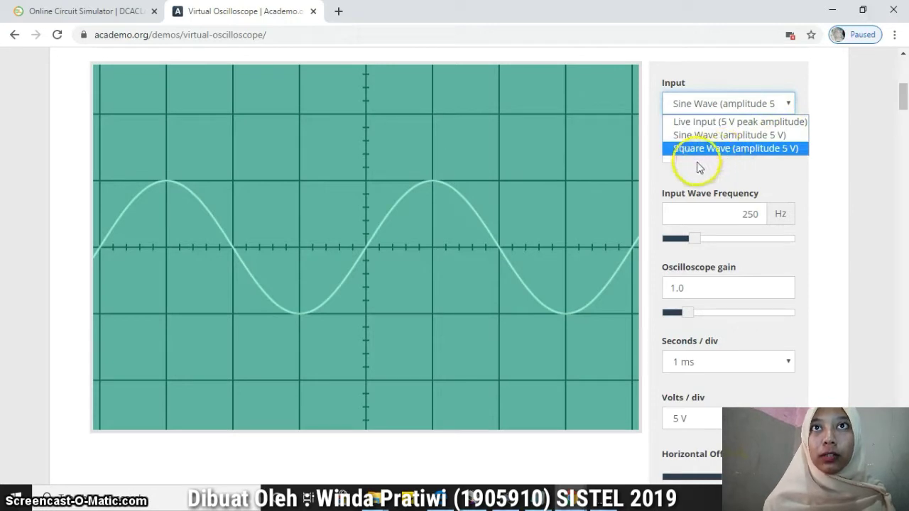
click(831, 101)
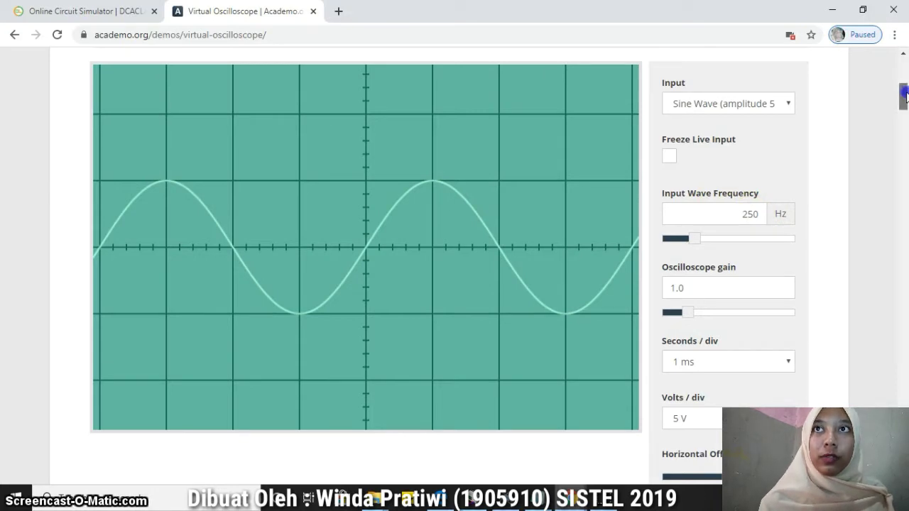
Lower the input wave frequency to 1 Hz and the oscilloscope gain to 0.0
drag(904, 93, 904, 96)
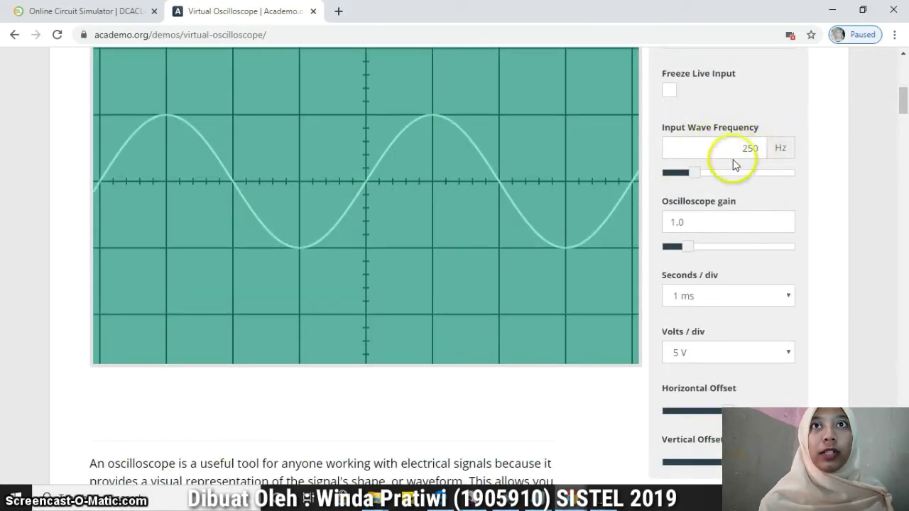
mouse_move(697, 174)
mouse_down()
mouse_move(646, 179)
mouse_move(822, 170)
mouse_move(659, 195)
mouse_up()
mouse_move(686, 255)
mouse_down()
mouse_move(665, 252)
mouse_move(861, 258)
mouse_move(600, 246)
mouse_move(698, 247)
mouse_move(611, 248)
mouse_move(773, 263)
mouse_move(846, 282)
mouse_move(602, 254)
mouse_up()
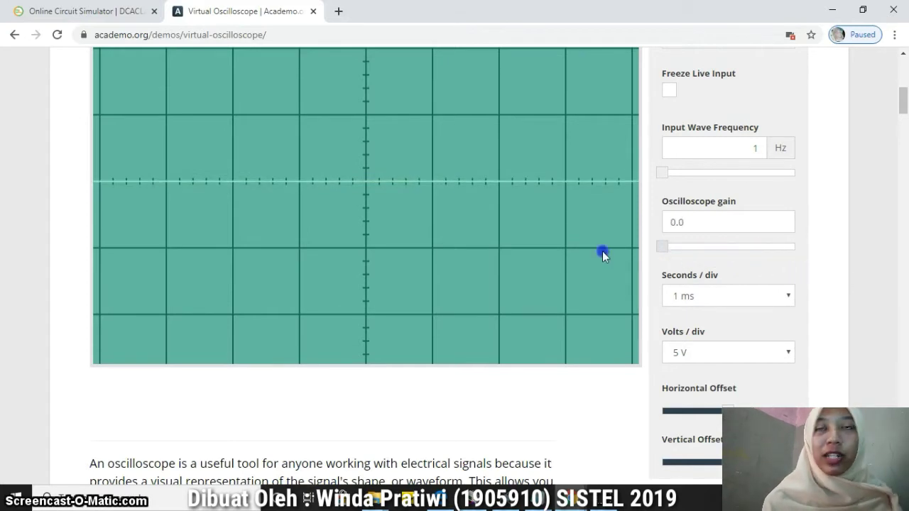
Examine the Seconds / div, Volts / div and Horizontal Offset settings of the virtual oscilloscope
click(904, 107)
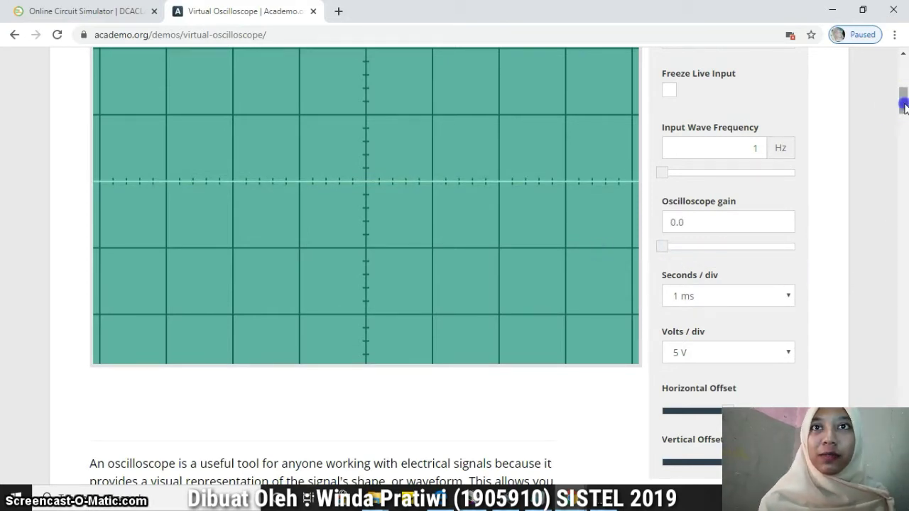
drag(904, 106, 903, 113)
click(787, 176)
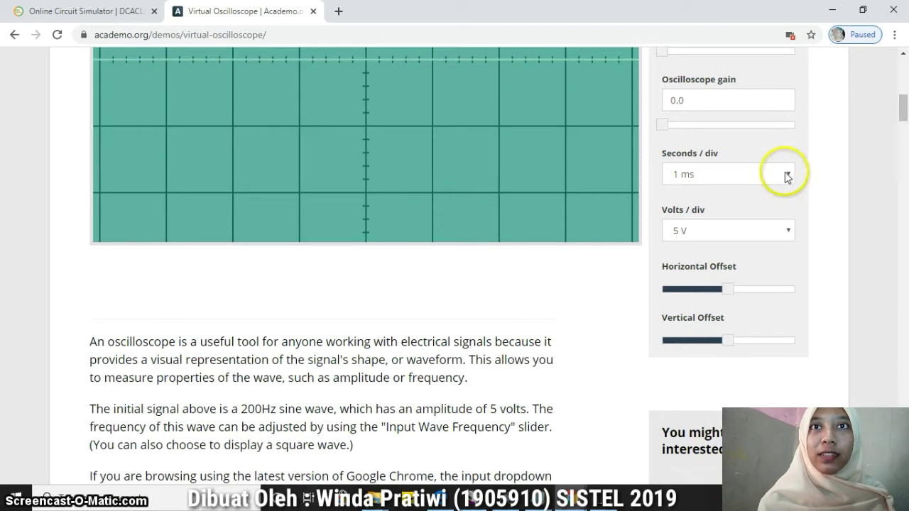
click(861, 211)
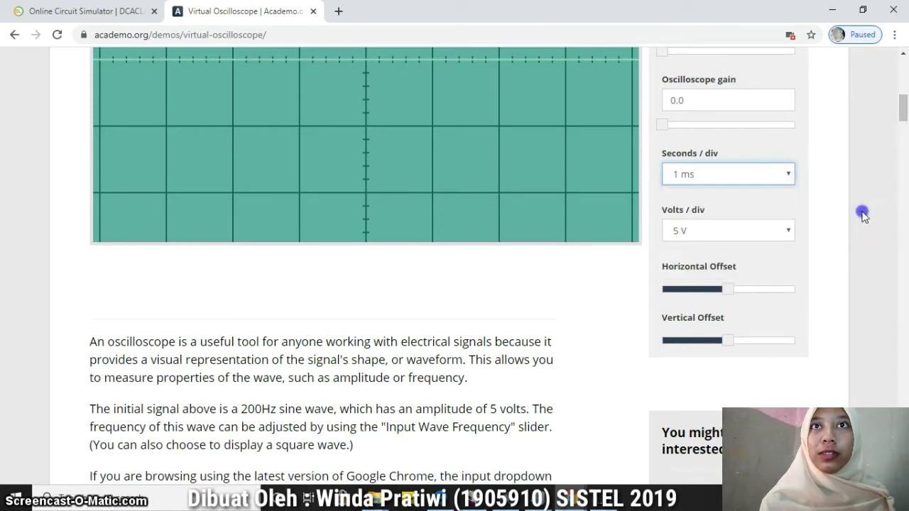
click(785, 234)
click(834, 243)
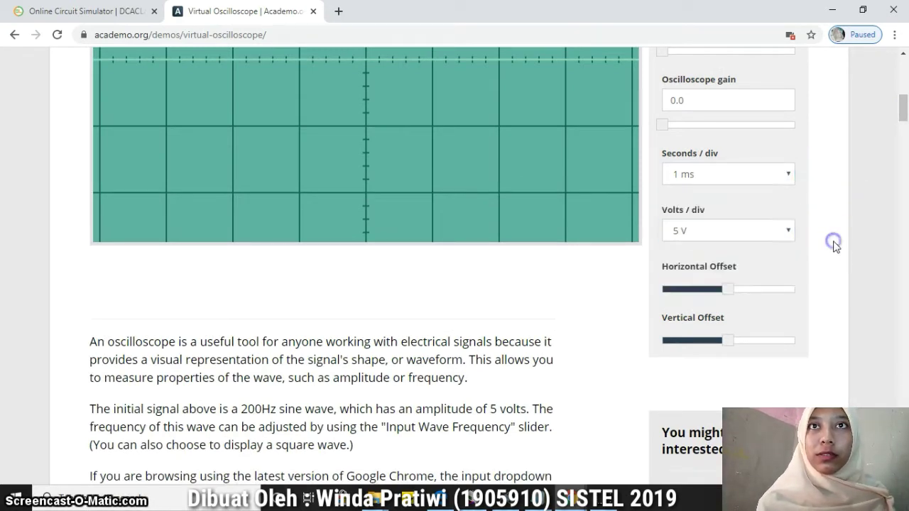
mouse_move(729, 290)
mouse_down()
mouse_move(668, 293)
mouse_move(822, 291)
mouse_move(732, 300)
mouse_up()
Try an input wave frequency of 0.6 Hz and raise the oscilloscope gain to 5.0
drag(904, 111, 902, 99)
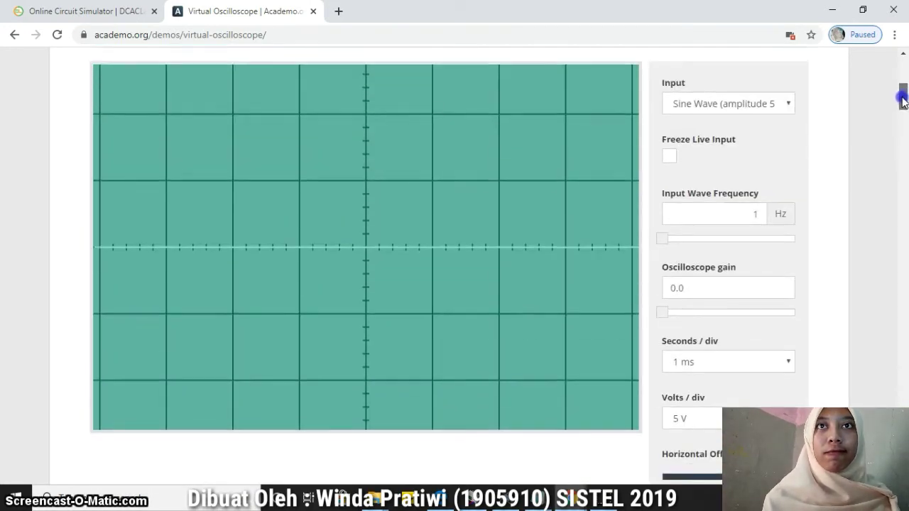
click(754, 216)
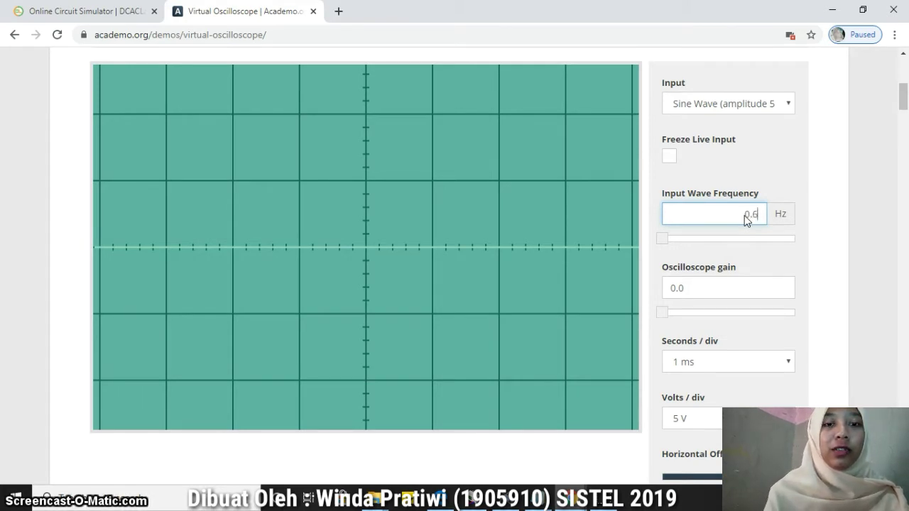
click(838, 255)
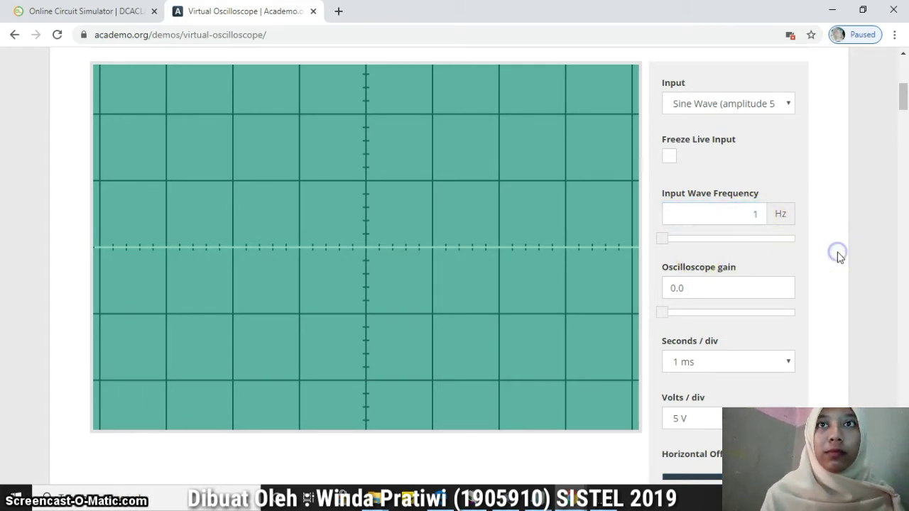
mouse_move(663, 311)
mouse_down()
mouse_move(765, 319)
mouse_move(745, 320)
mouse_move(855, 300)
mouse_up()
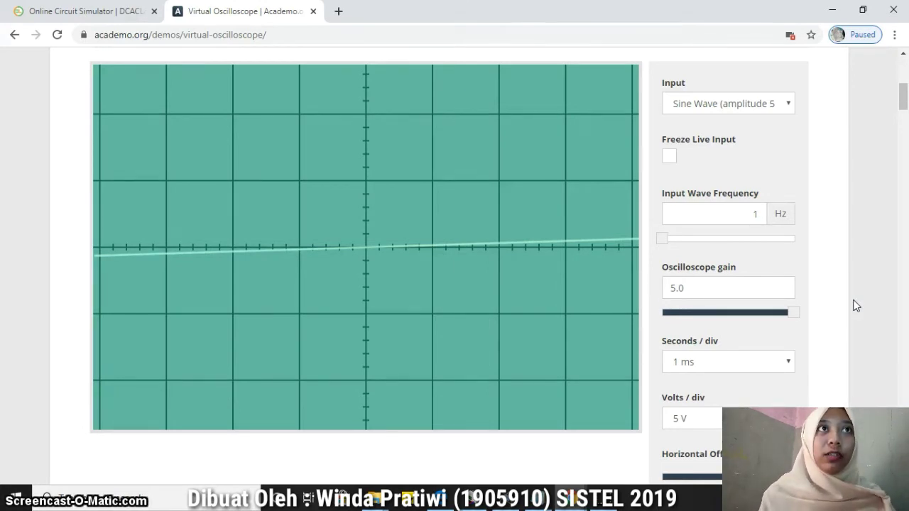
Set the input wave frequency to 600 Hz and the oscilloscope gain to 1.0
click(740, 216)
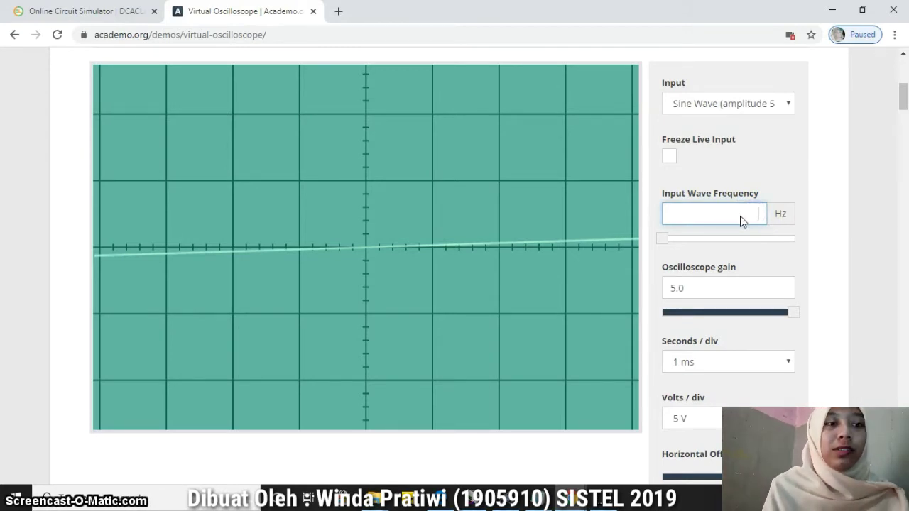
text(600)
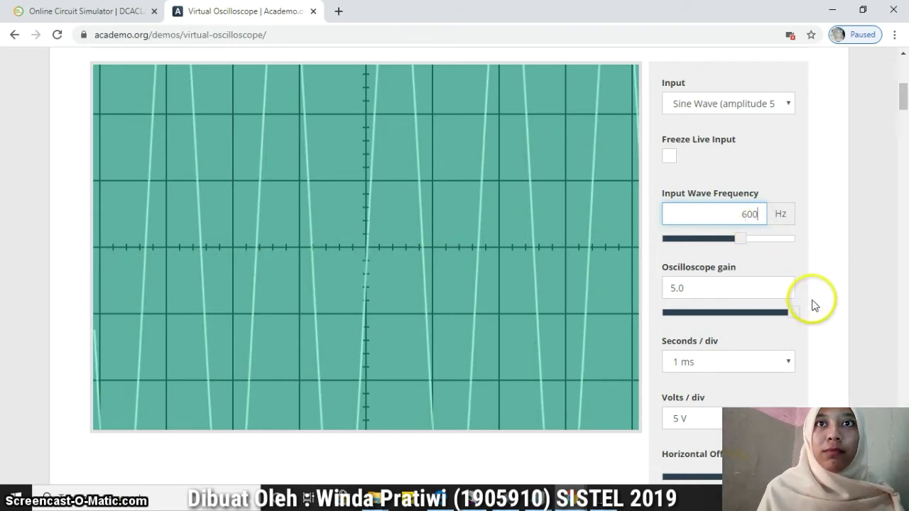
drag(796, 317, 699, 319)
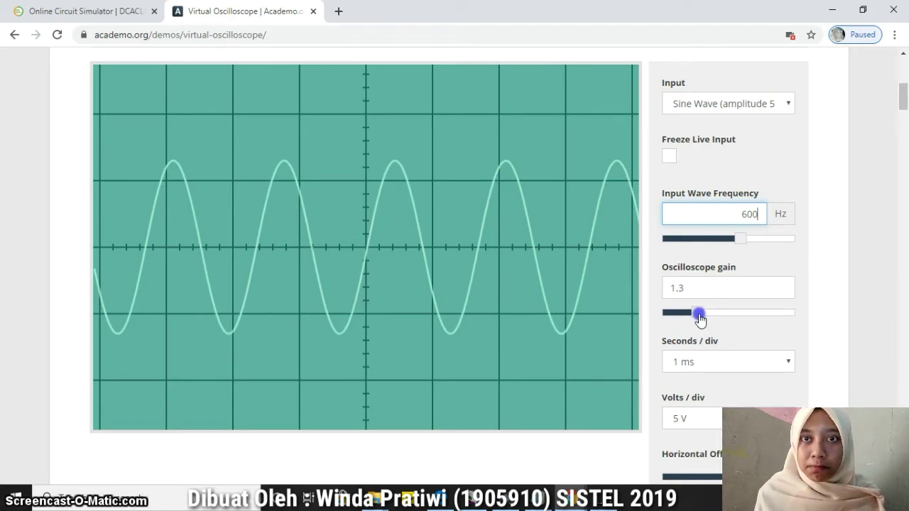
drag(700, 320, 692, 320)
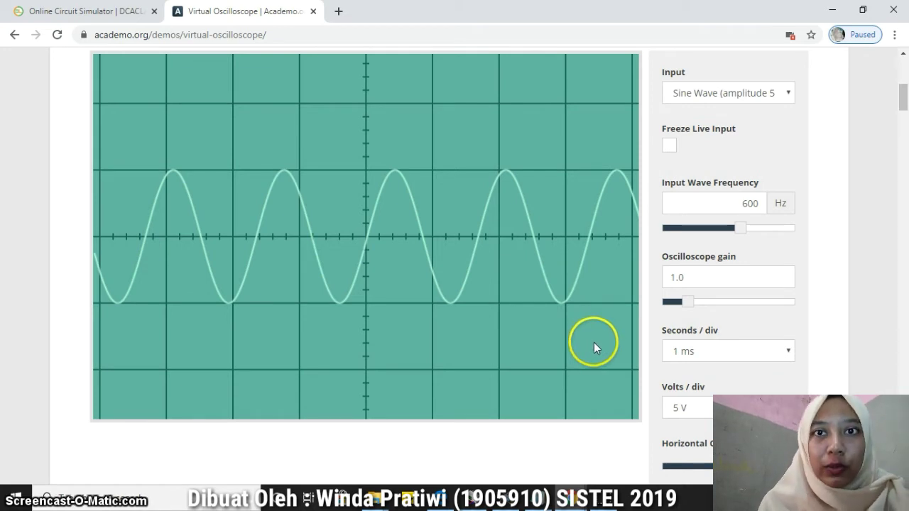
Add the peak-to-peak calculation "V/DIV = 5 * 2 = 10 Vpp" in Notepad, one blank line below the RMS result
click(535, 499)
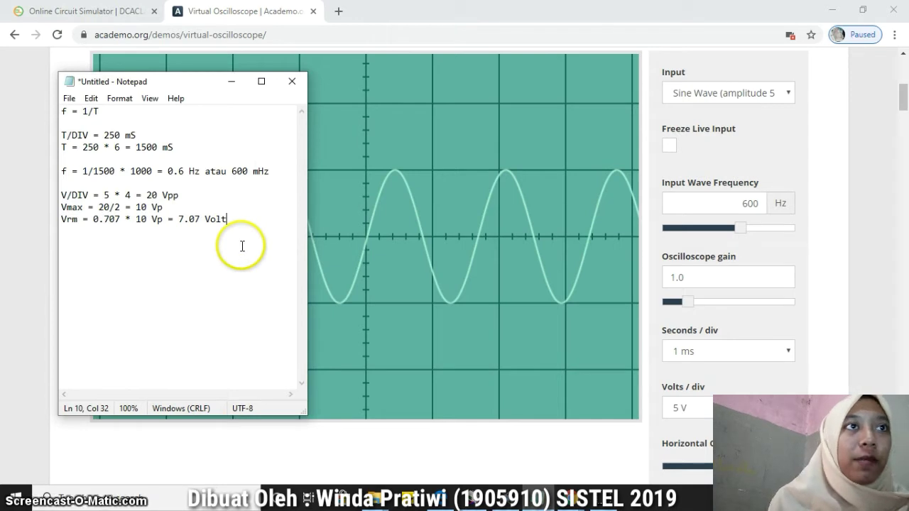
key(Return)
key(Return)
text(V/DI)
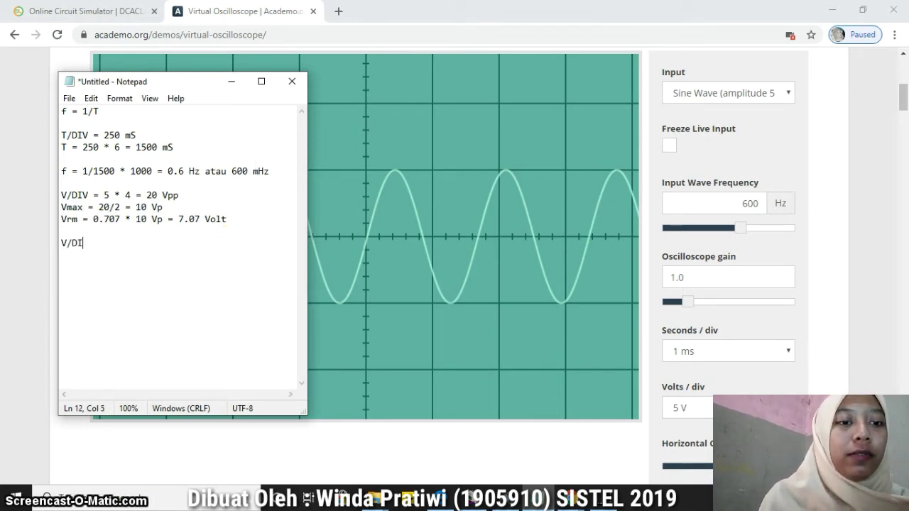
text(V =)
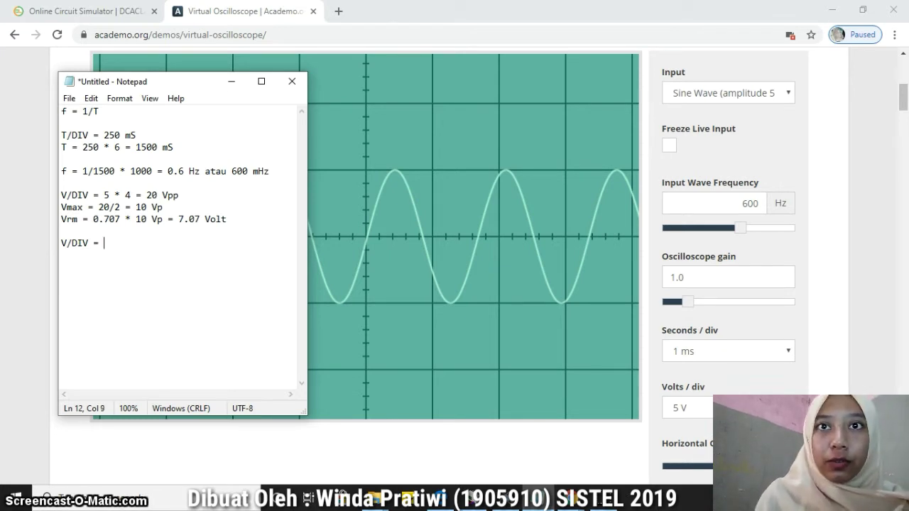
text( 5 *)
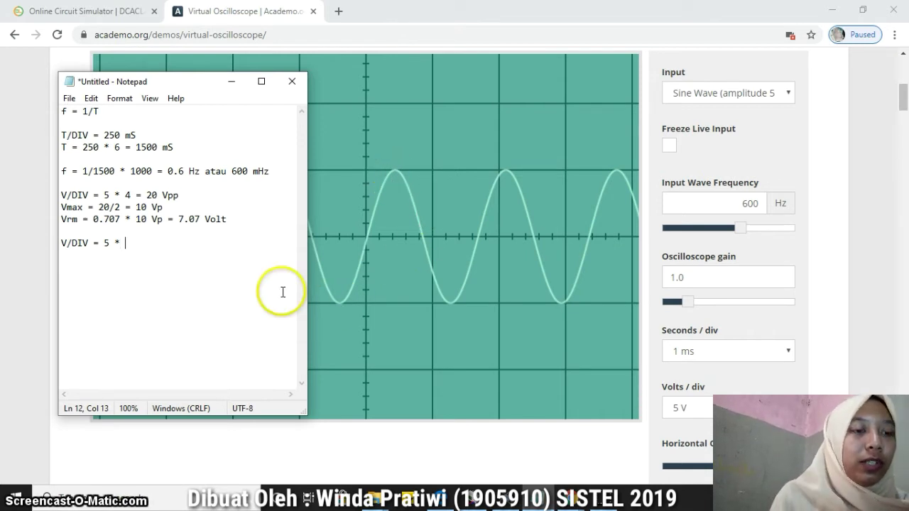
text(0 Vpp)
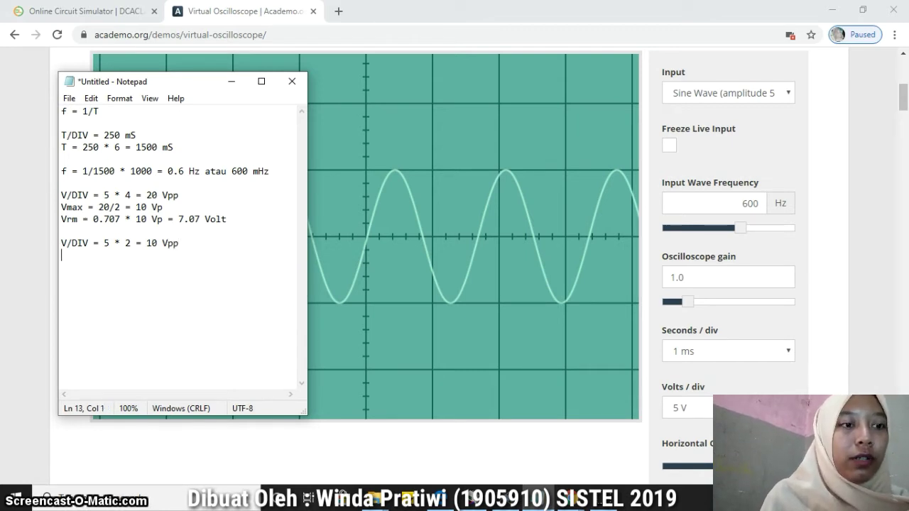
Copy the existing Vmax and Vrm lines to directly beneath the new V/DIV line
text( Vmax)
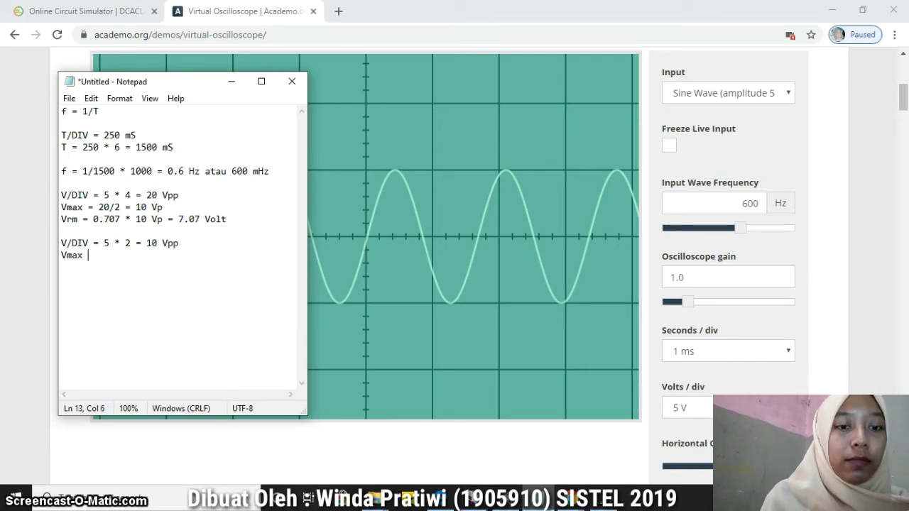
drag(256, 222, 55, 208)
key(ctrl+c)
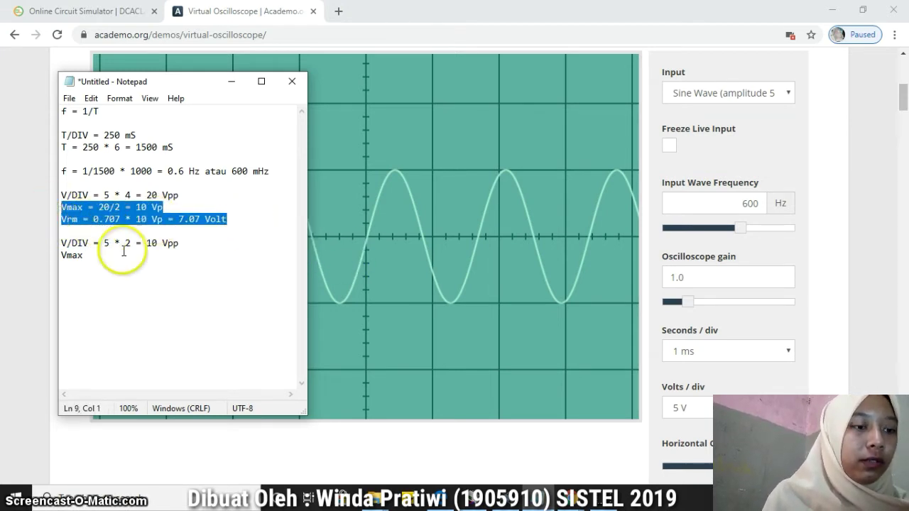
drag(114, 255, 51, 257)
key(ctrl+v)
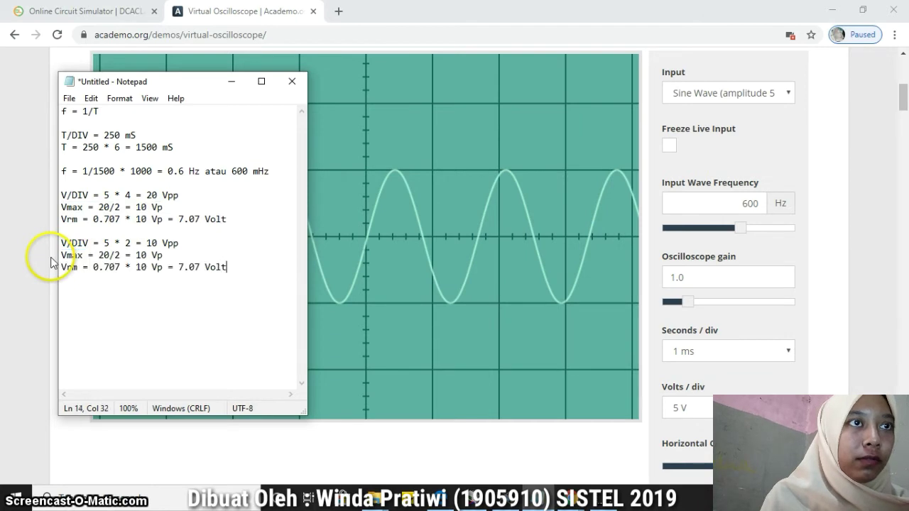
Edit the copied lines to read "Vmax = 10/2 = 5 Vp" and "Vrm = 0.707 * 5 Vp = 3.535 Volt"
click(103, 255)
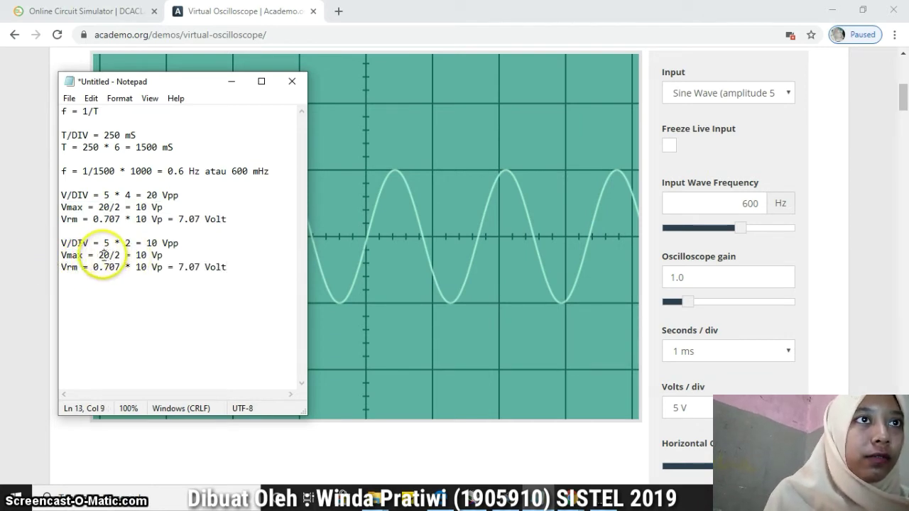
click(150, 255)
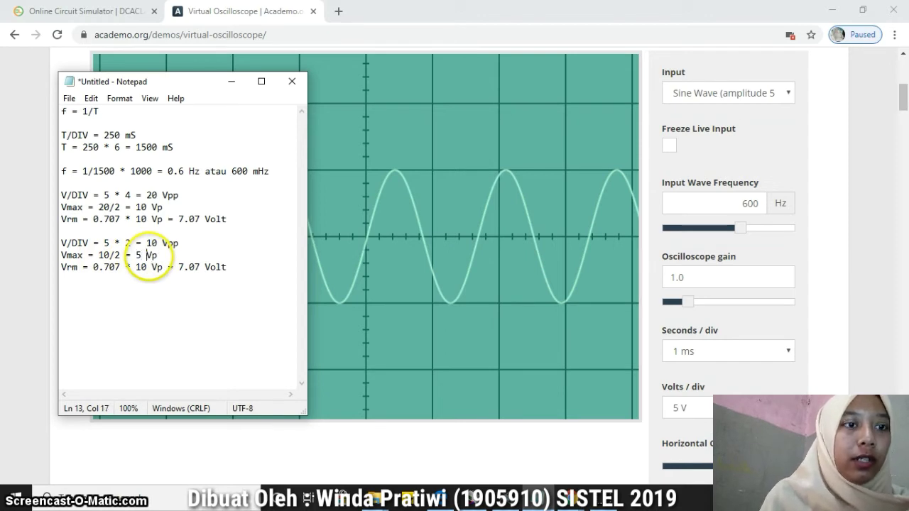
key(Down)
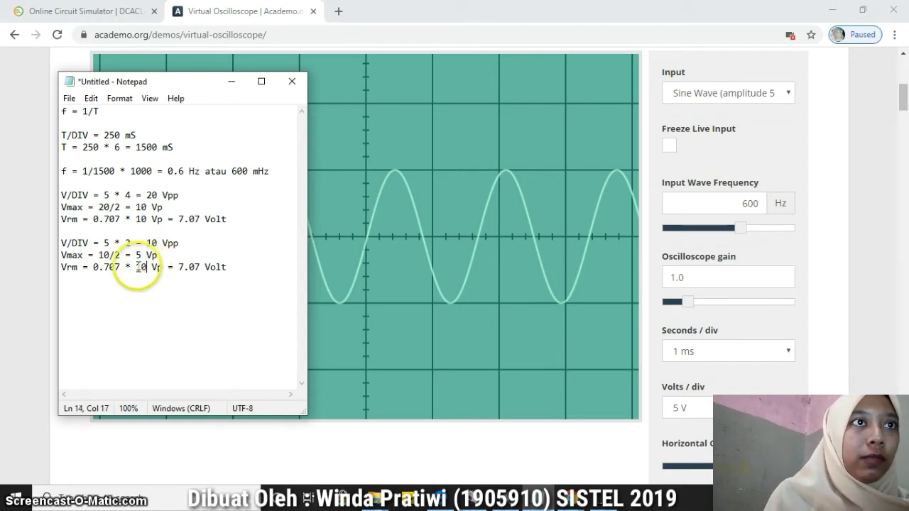
double_click(141, 267)
text(5)
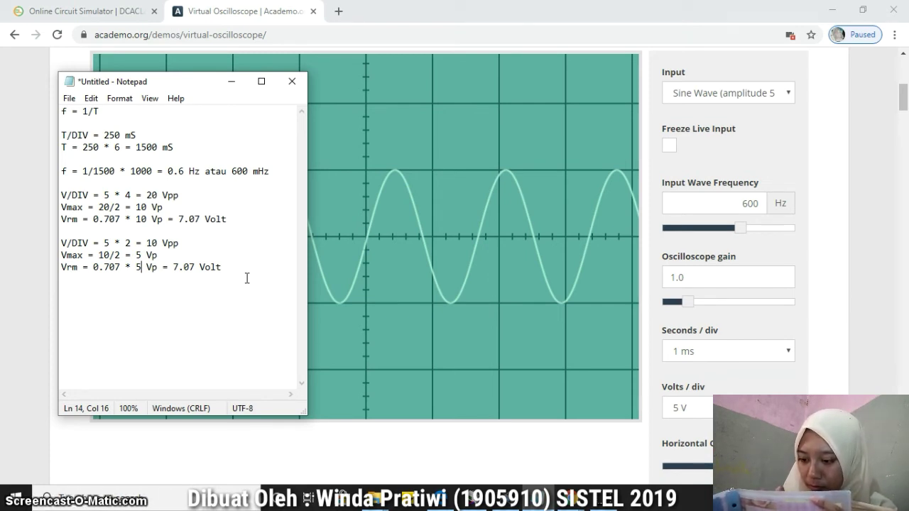
drag(196, 267, 173, 268)
text(3.)
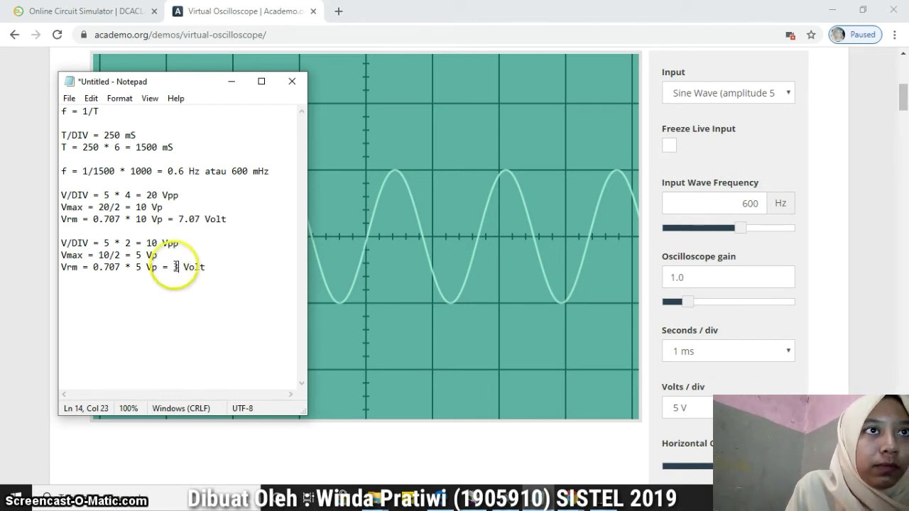
text(5)
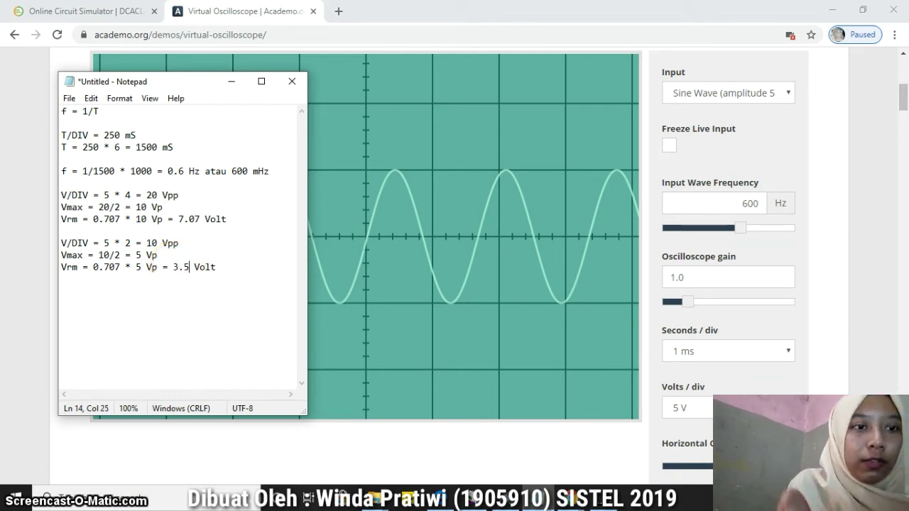
text(35)
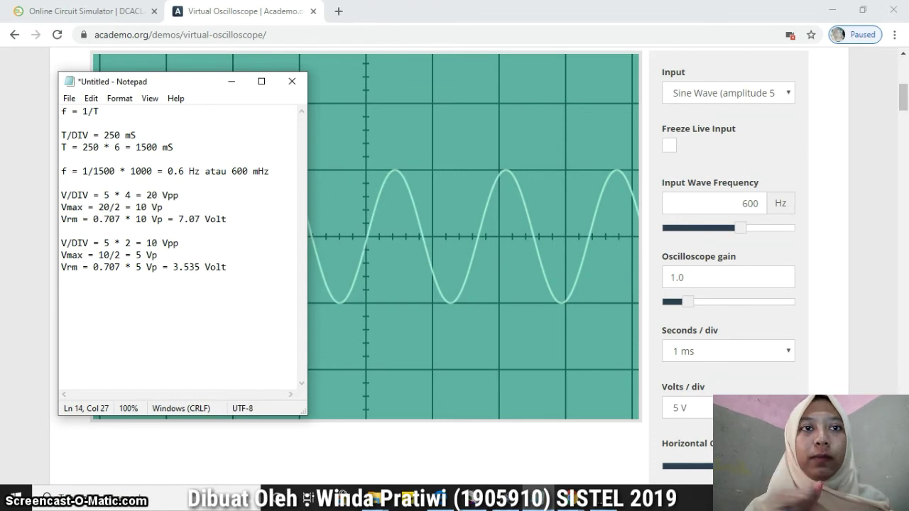
Compare the virtual oscilloscope's waveform in the browser with the Circuit Wizard oscilloscope setup, returning to the browser page
click(342, 314)
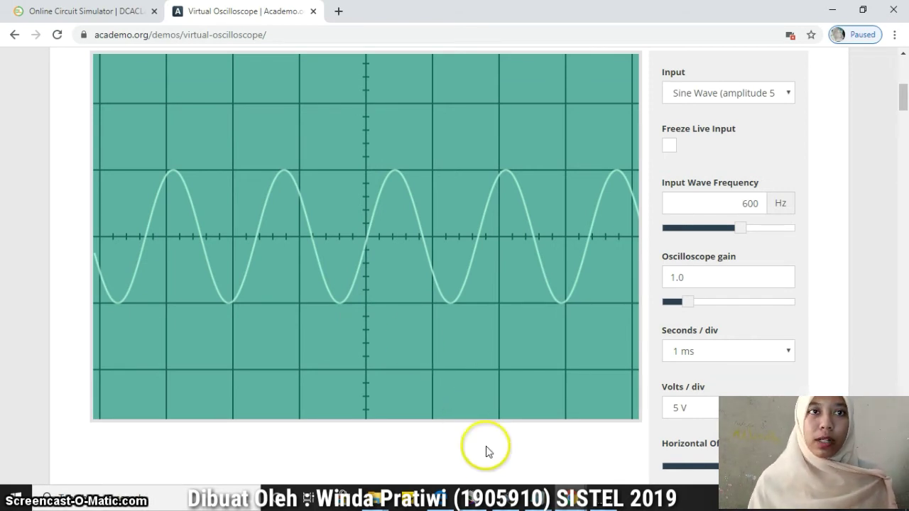
mouse_move(463, 496)
click(460, 460)
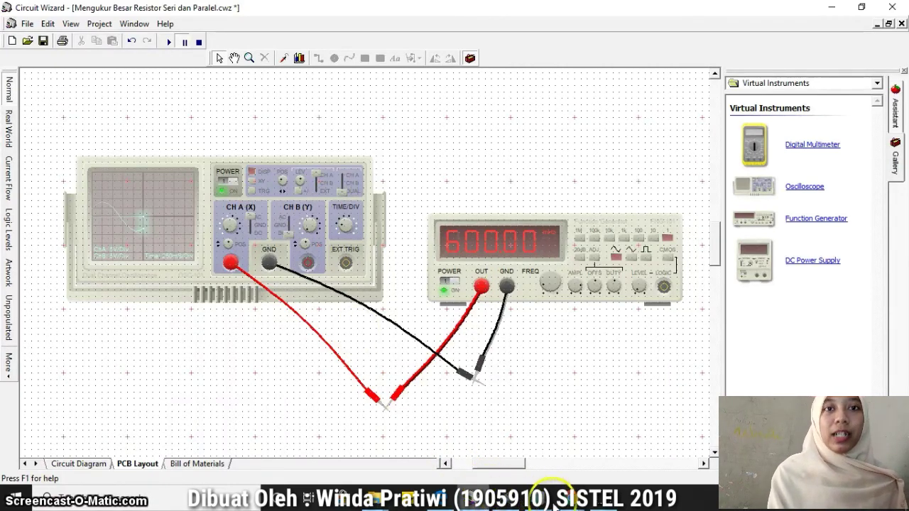
mouse_move(569, 501)
click(519, 429)
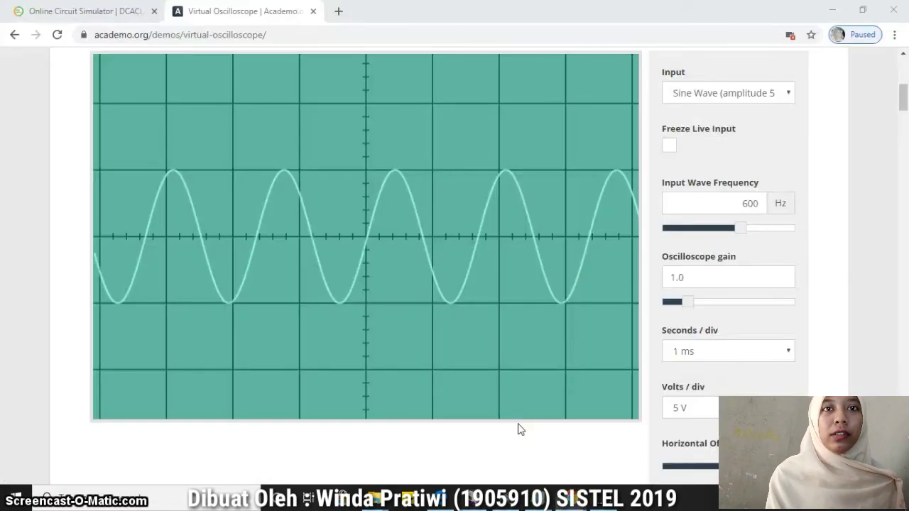